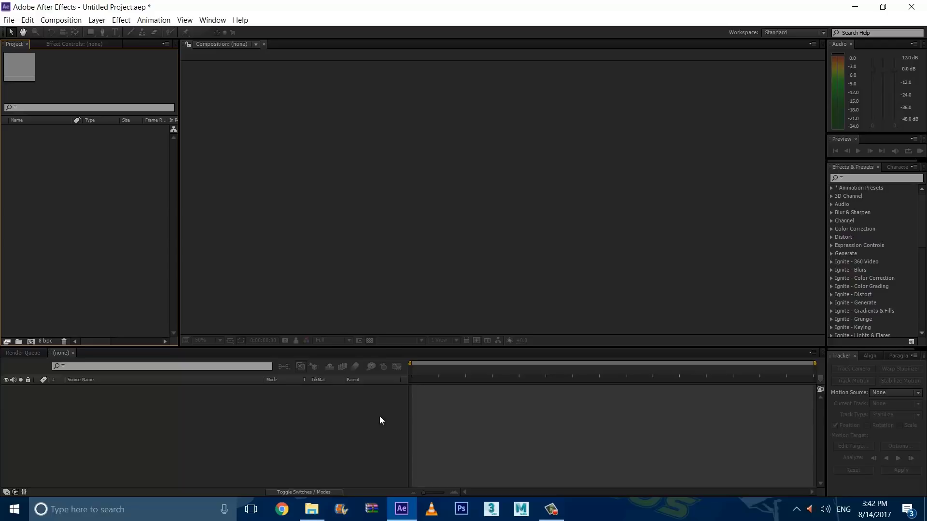
Step: Import Super Speed Footage.mp4 and create a composition from it
left_click(311, 509)
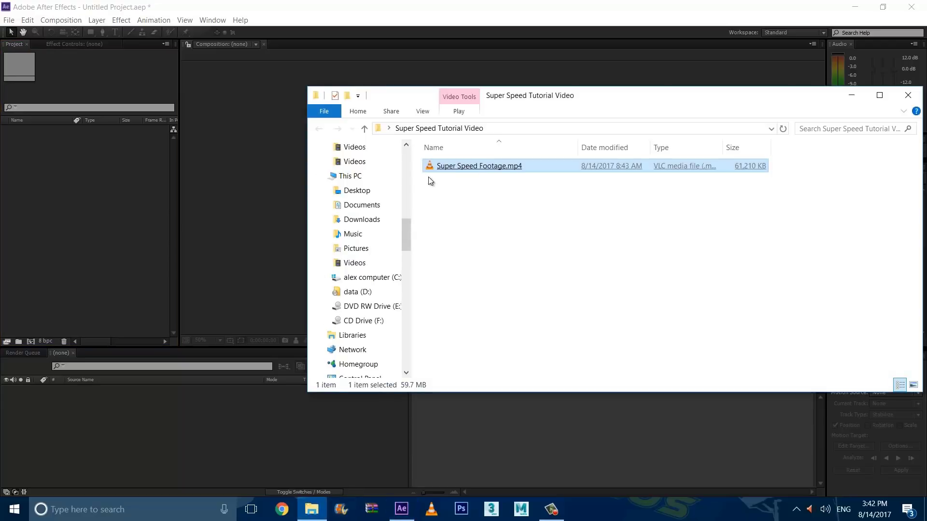
left_click_drag(463, 173, 87, 239)
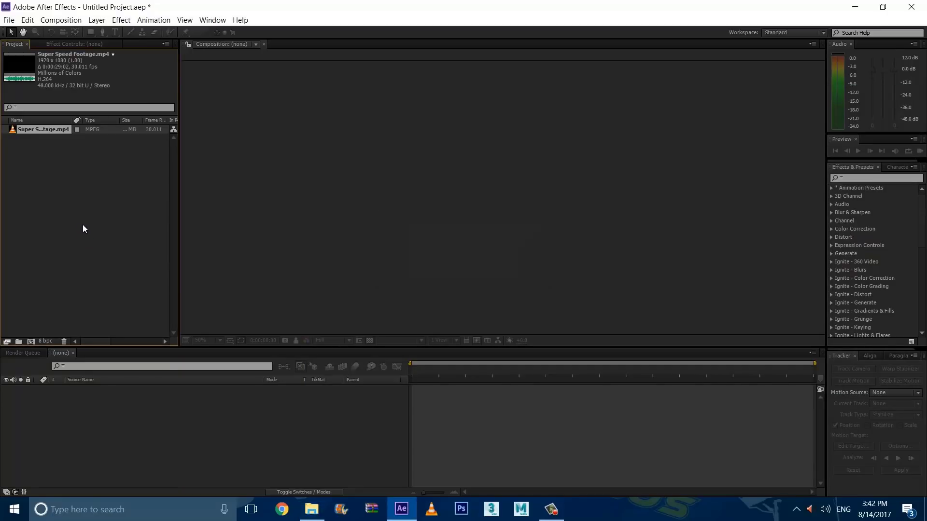
left_click(30, 341)
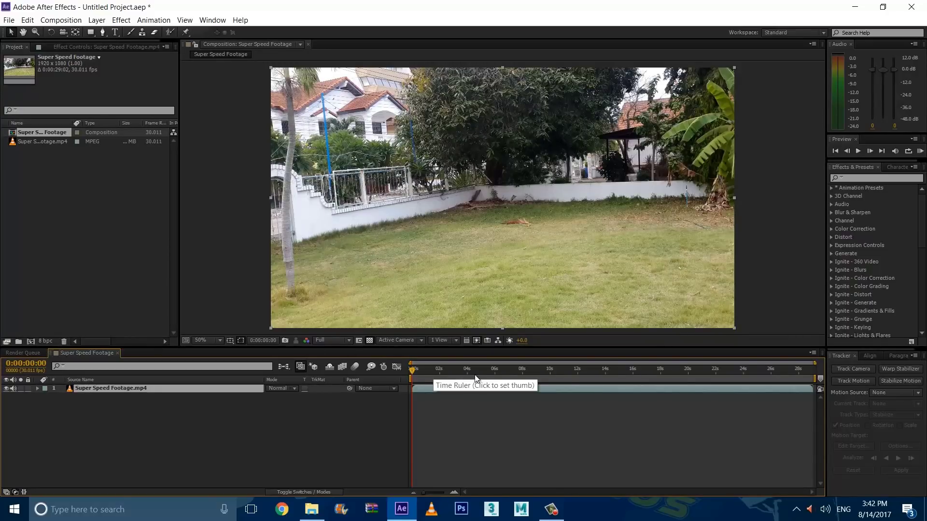
Step: End the work area at 24:03 and trim the composition to it
left_click(505, 372)
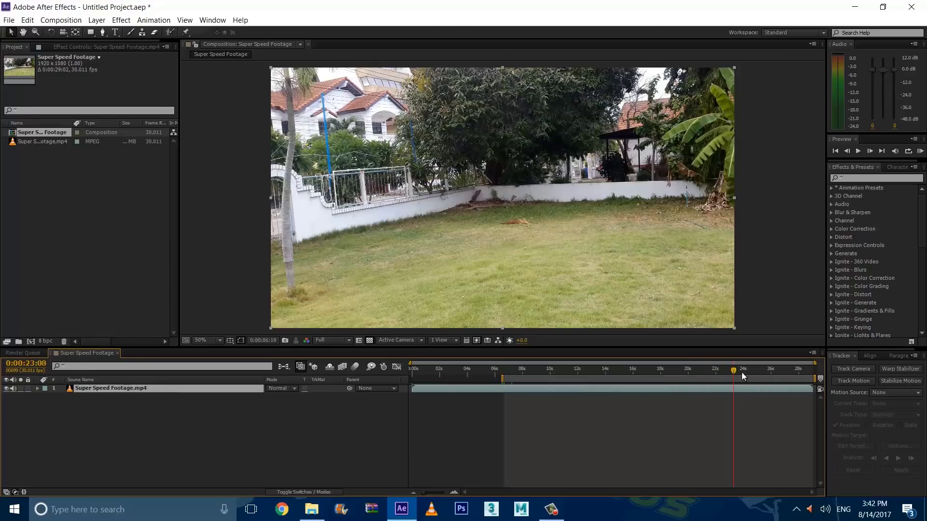
left_click_drag(741, 372, 743, 370)
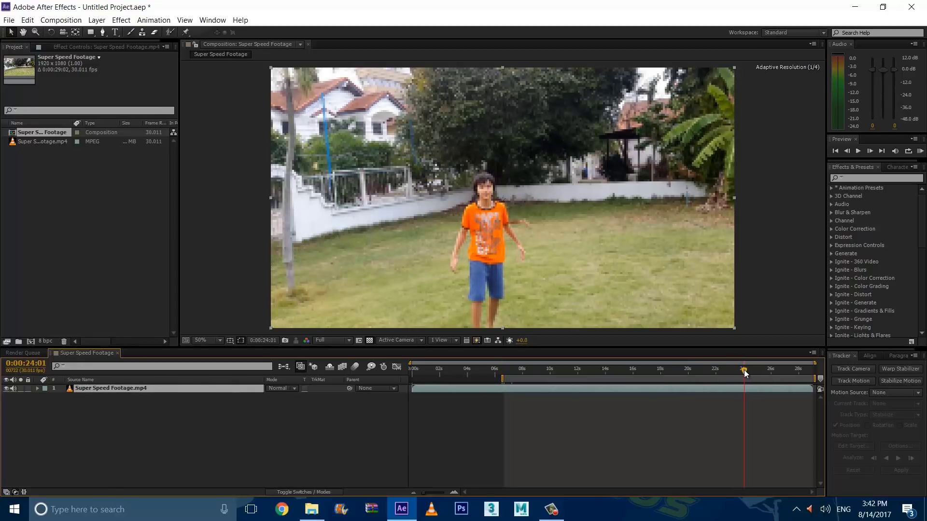
left_click_drag(743, 370, 745, 371)
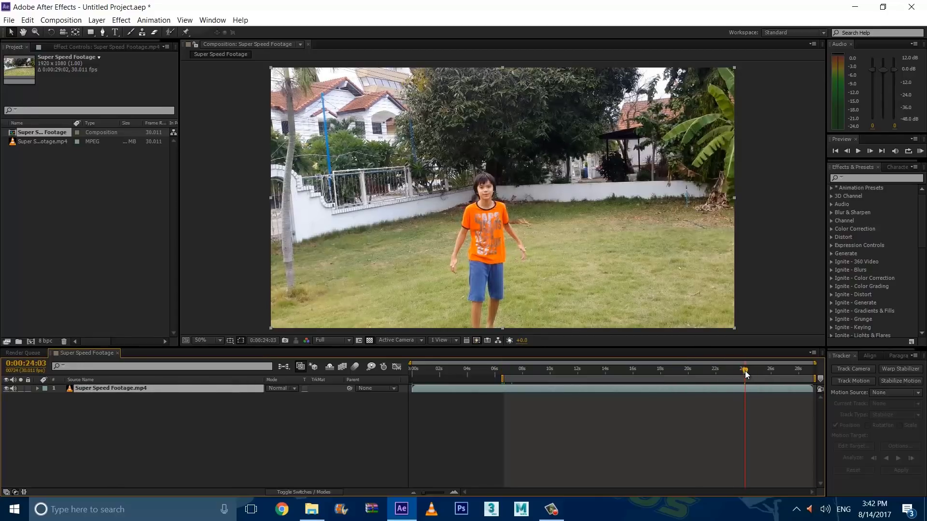
key("n")
right_click(660, 376)
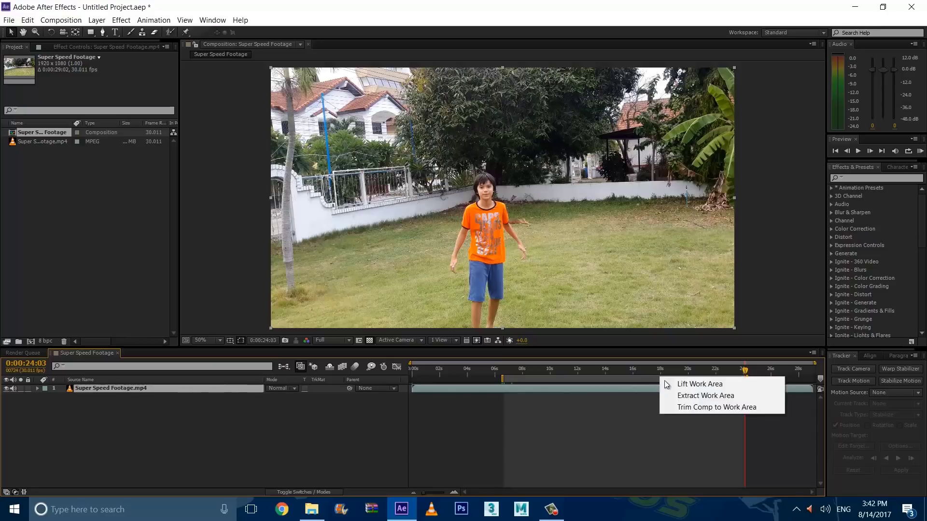
left_click(695, 406)
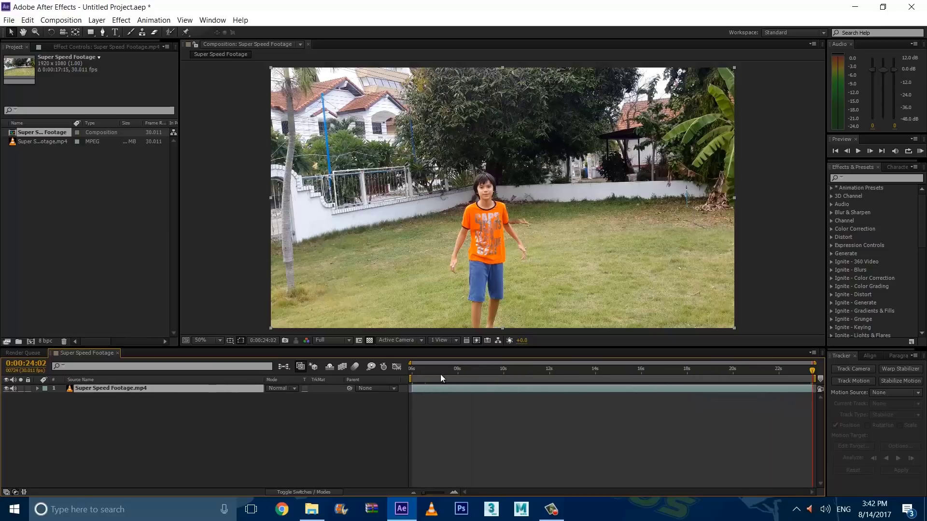
Step: Split the footage layer at 9:03, where the running starts
left_click_drag(411, 373, 473, 374)
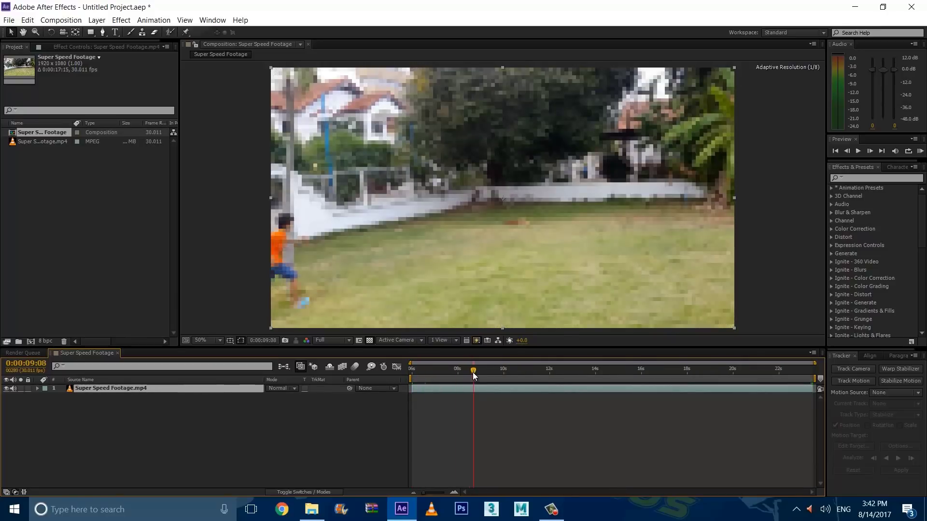
left_click_drag(473, 374, 470, 374)
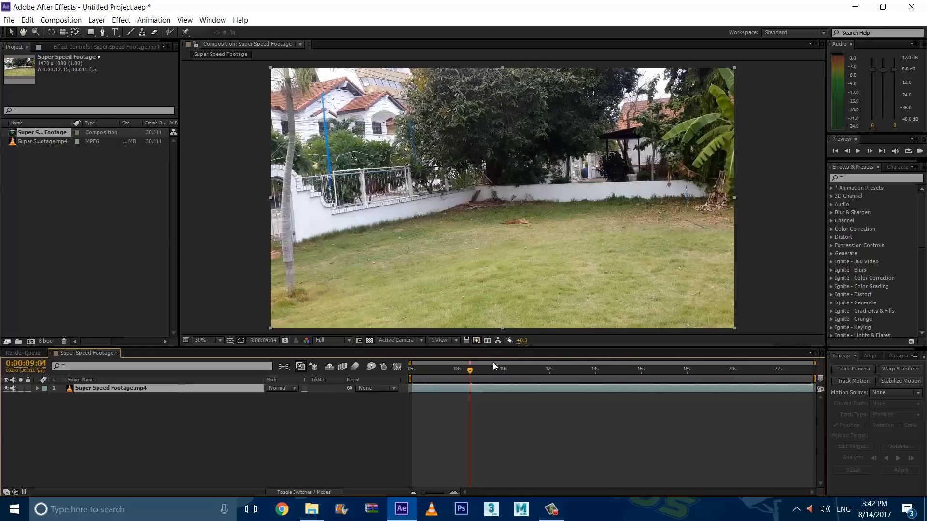
left_click(847, 152)
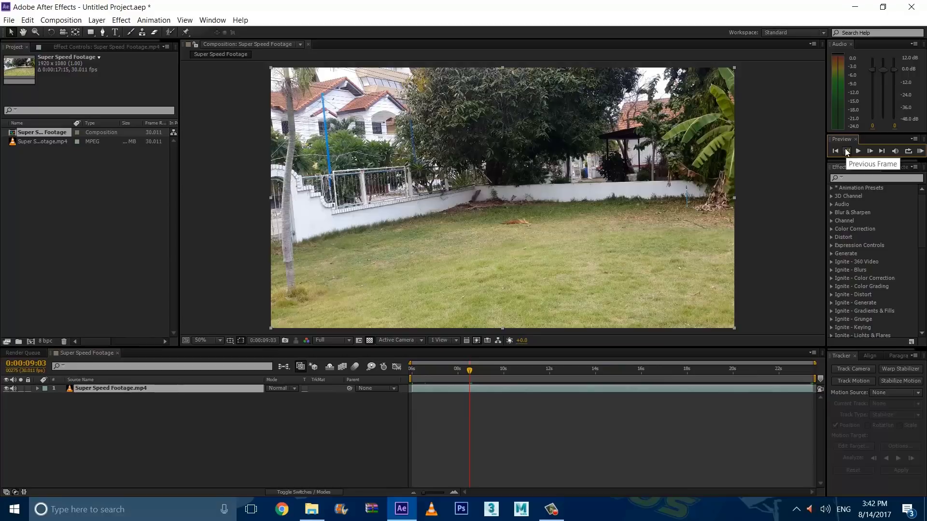
left_click(28, 20)
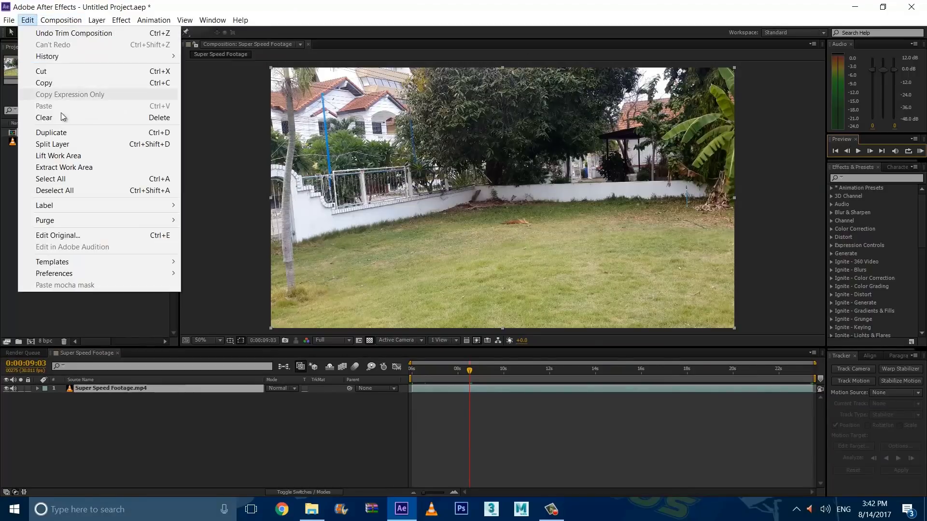
left_click(69, 143)
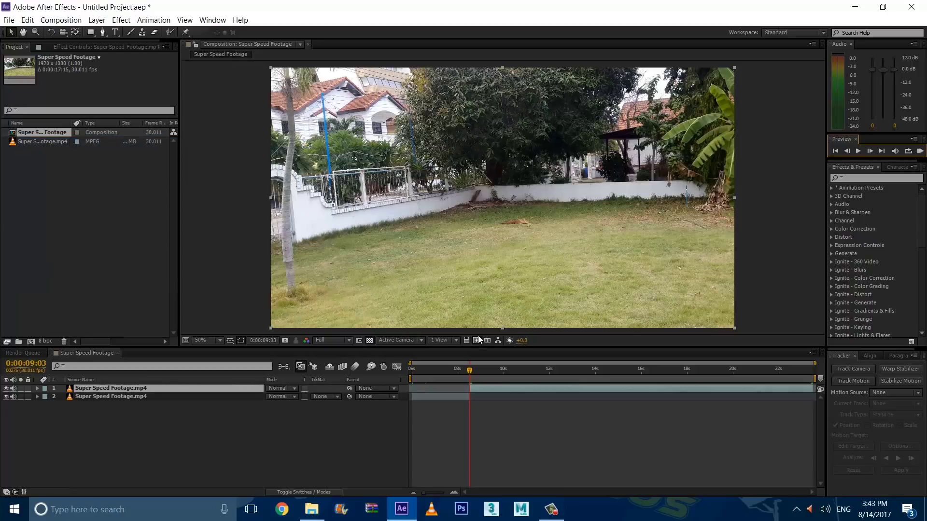
Step: Preview the run and split the layer again at 11:04
left_click_drag(470, 372, 494, 371)
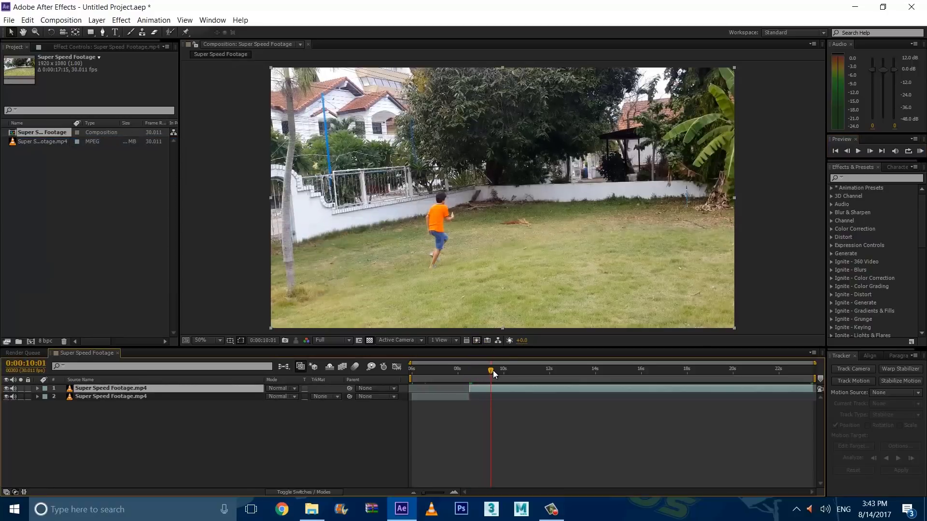
left_click(869, 148)
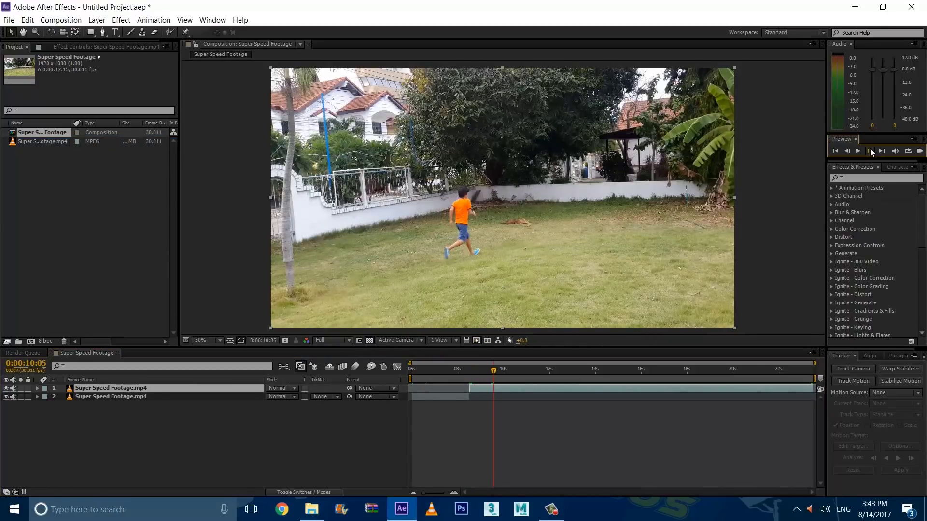
left_click(870, 152)
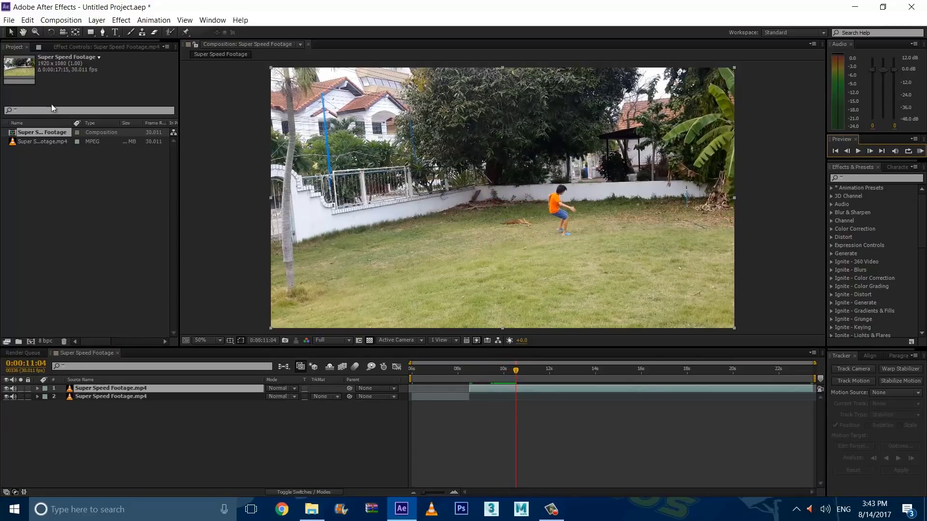
left_click(28, 20)
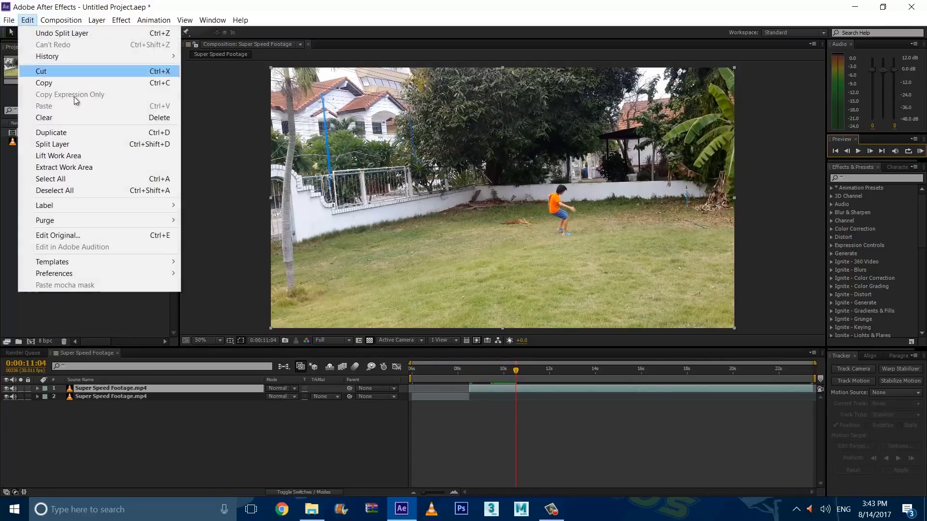
left_click(69, 148)
Step: Time-stretch the middle section to 7% and slide the later section left
right_click(490, 396)
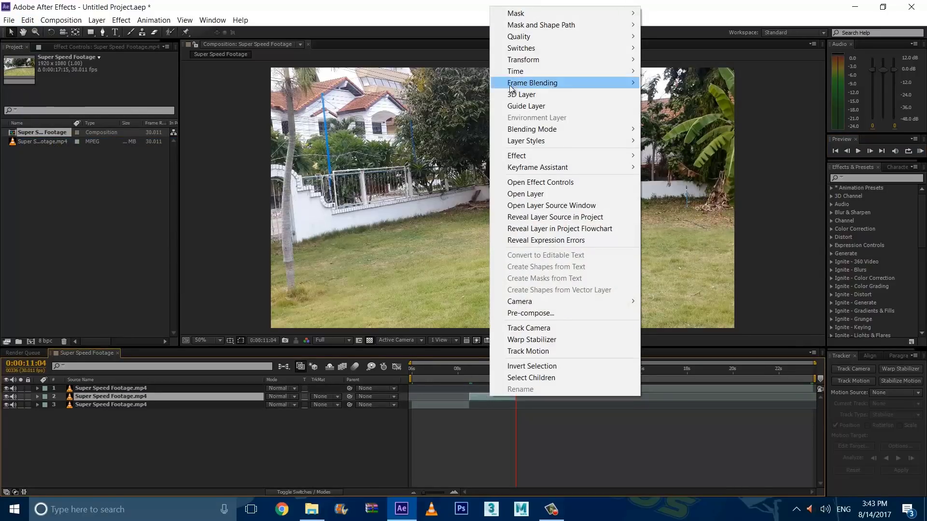
left_click(515, 71)
left_click(712, 96)
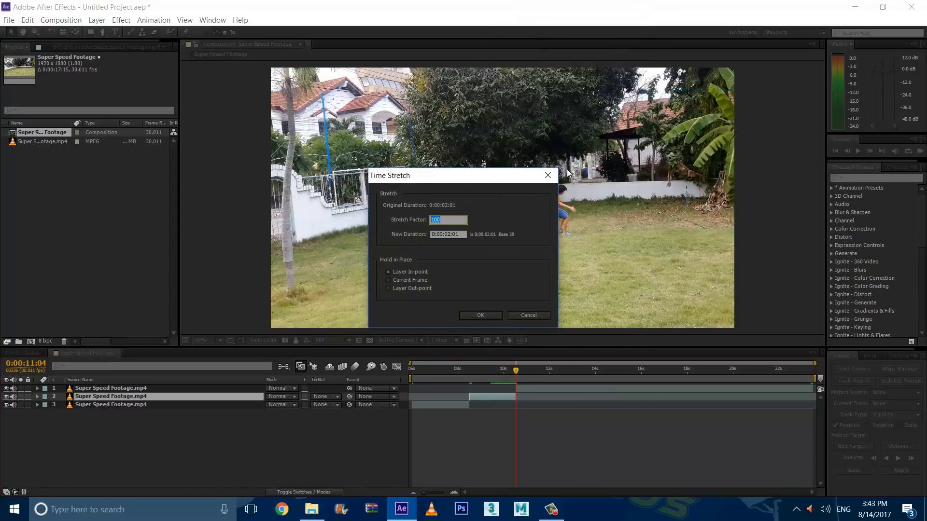
left_click_drag(479, 179, 564, 158)
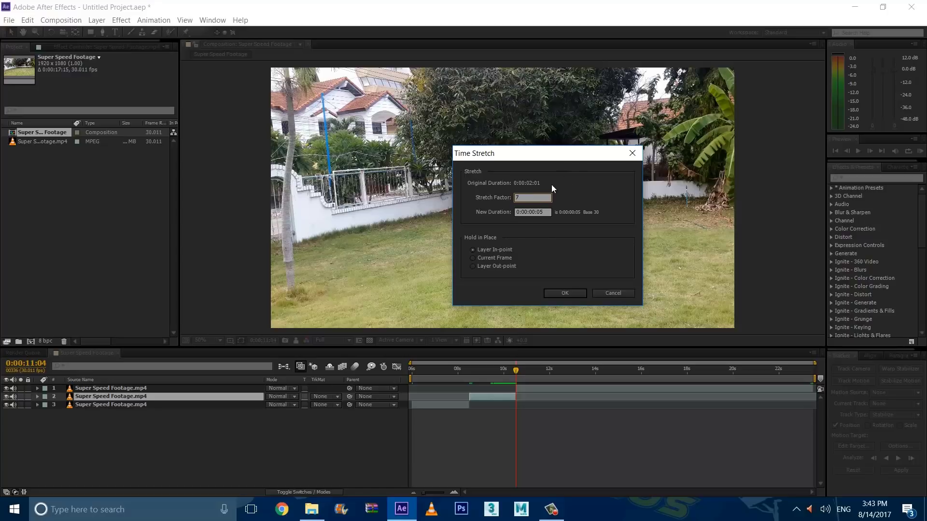
left_click(563, 293)
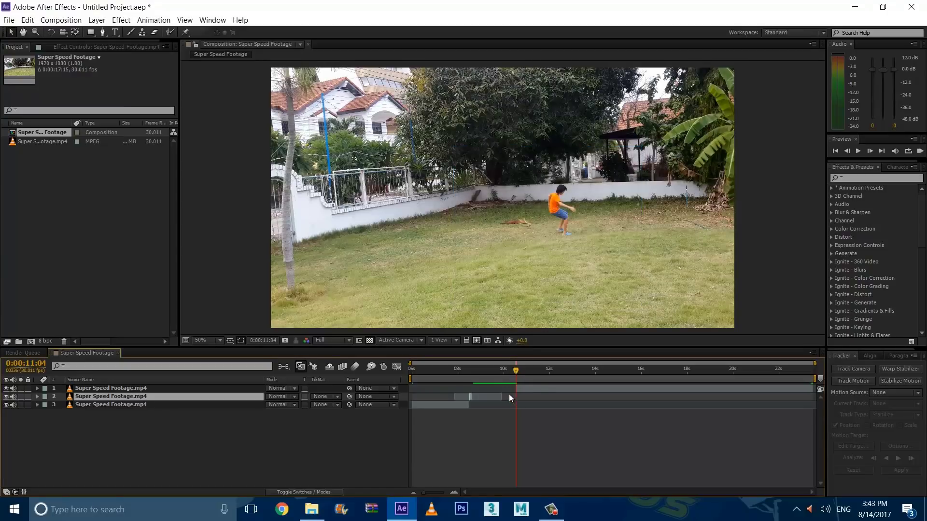
left_click(536, 388)
left_click_drag(526, 389, 491, 389)
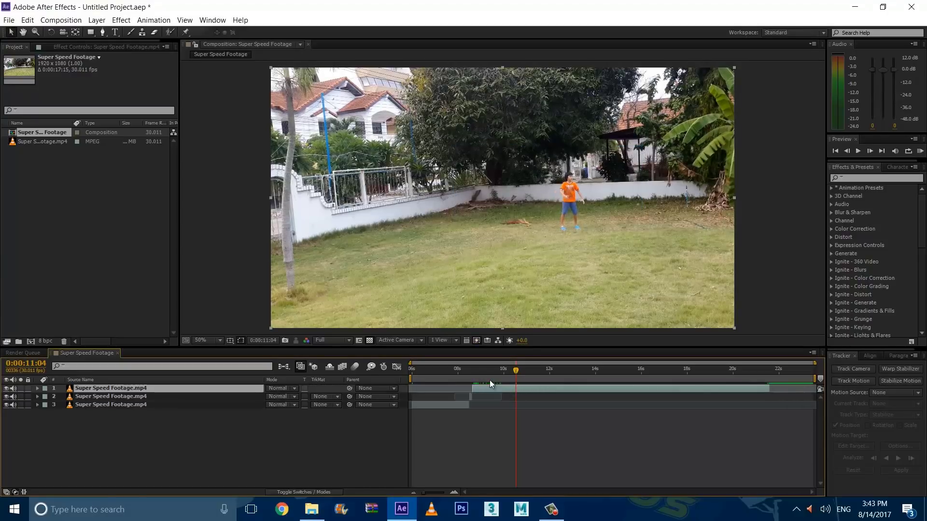
Step: Preview the sped-up run and split the layer near 11 seconds
left_click(464, 373)
key("space")
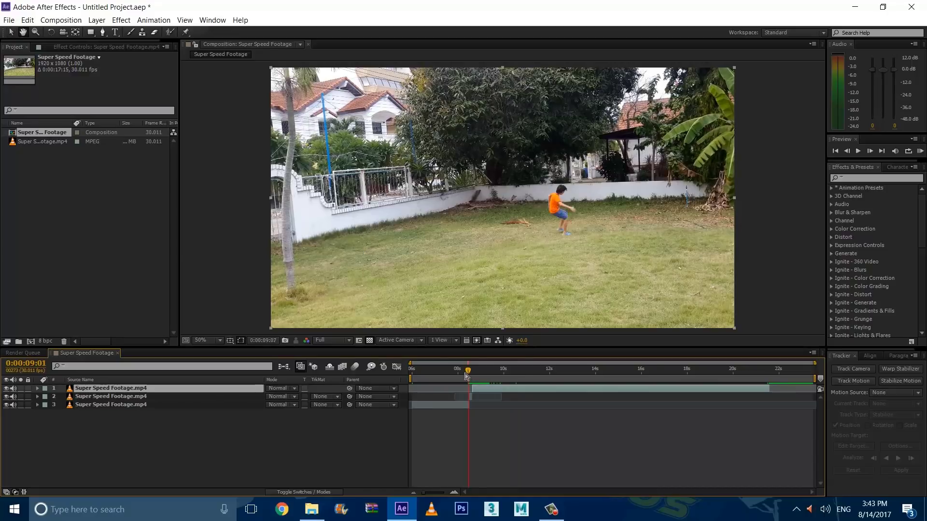
left_click(469, 374)
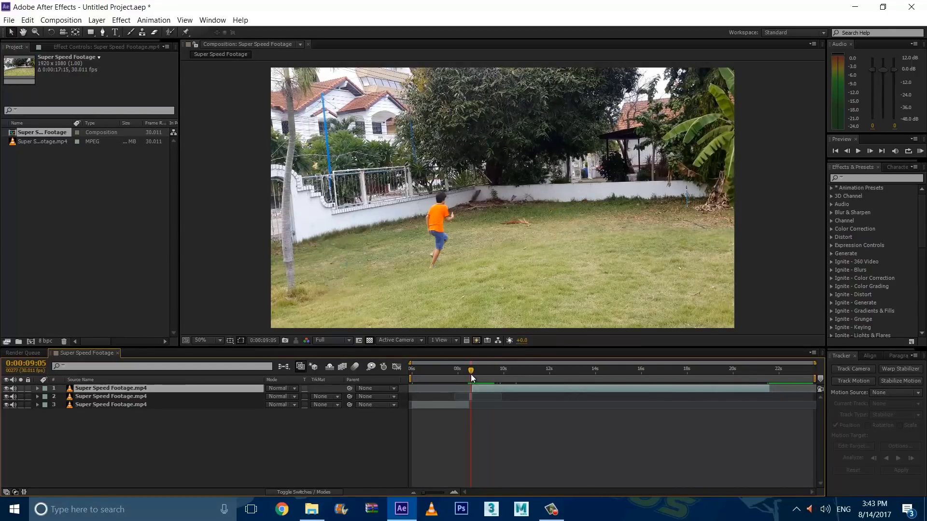
left_click_drag(474, 372, 491, 375)
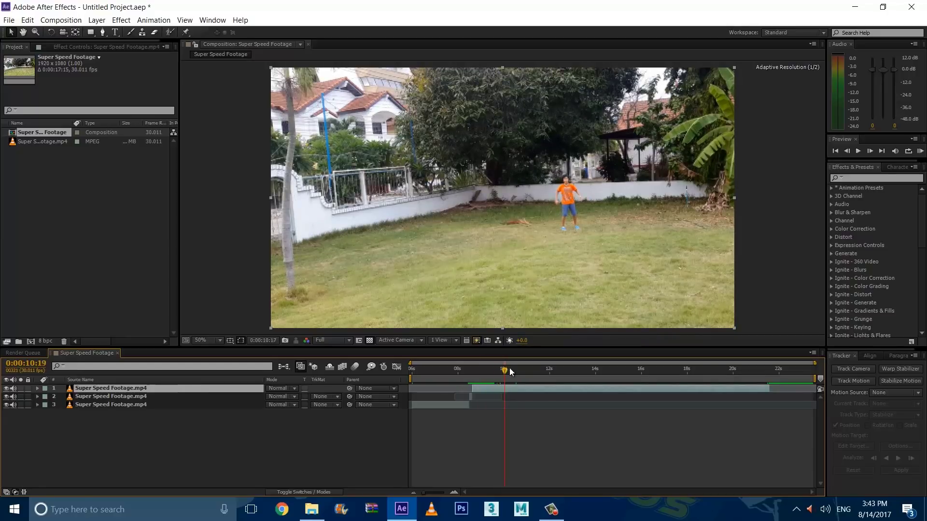
left_click_drag(491, 374, 523, 368)
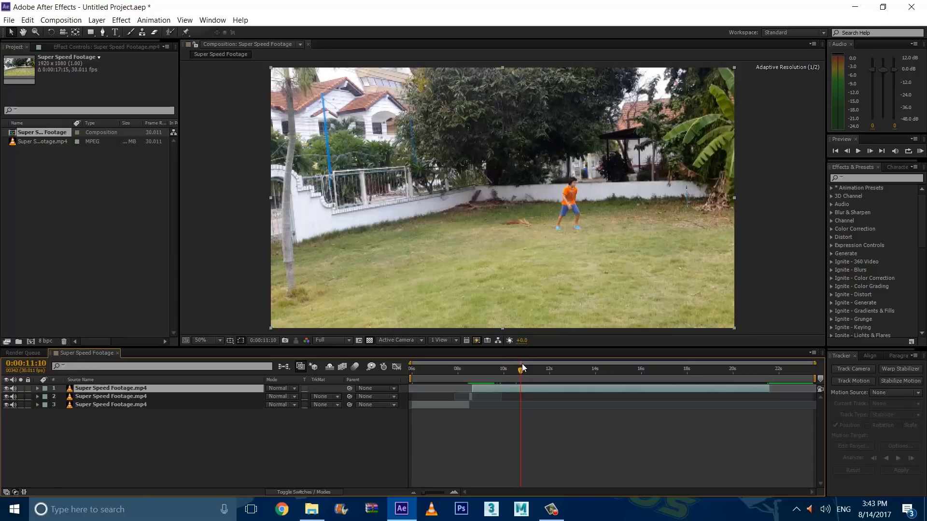
left_click(28, 19)
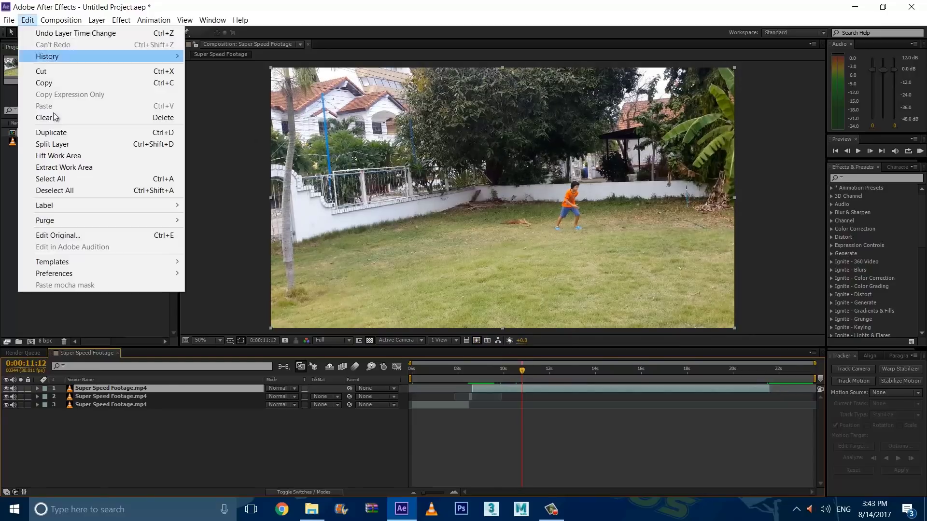
left_click(69, 145)
Step: Split at the run's end near 12 seconds and time-stretch that piece
mouse_move(528, 368)
left_mouse_down()
mouse_move(566, 374)
mouse_move(556, 367)
left_mouse_up()
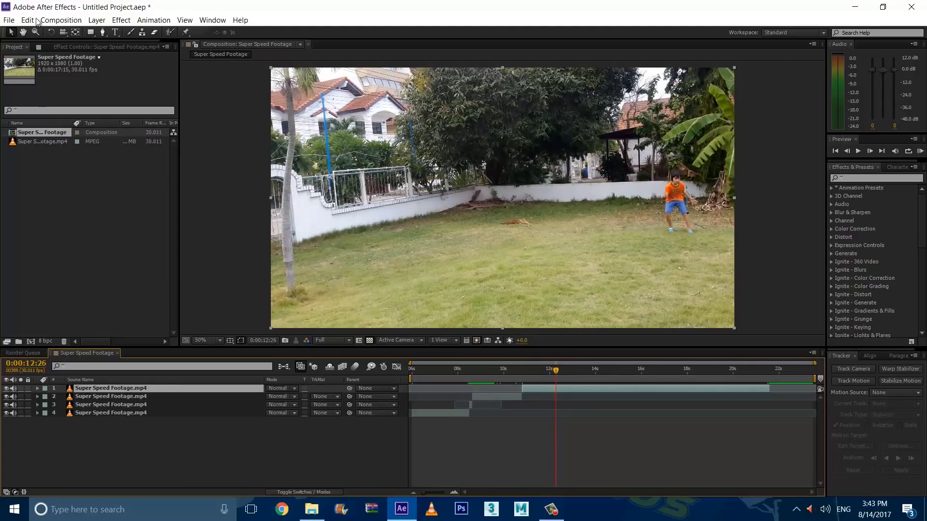
left_click(27, 19)
left_click(83, 147)
right_click(543, 395)
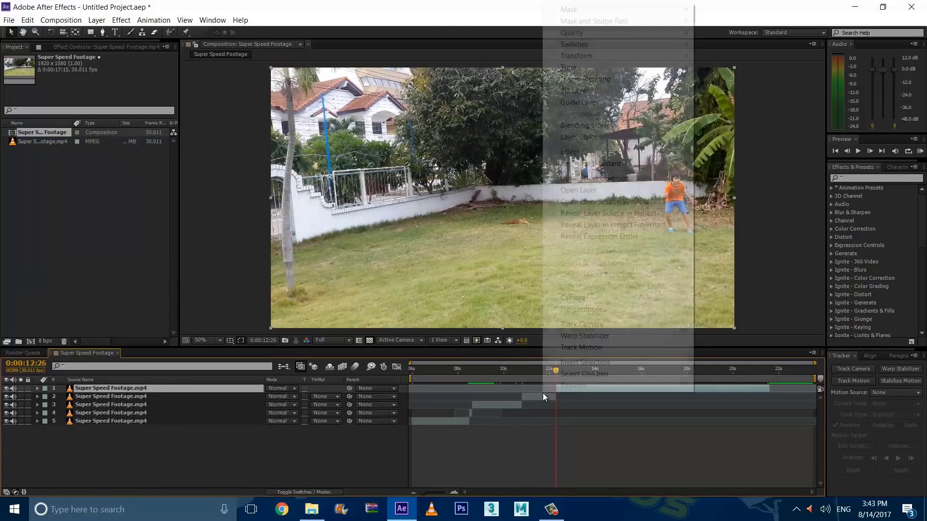
mouse_move(569, 70)
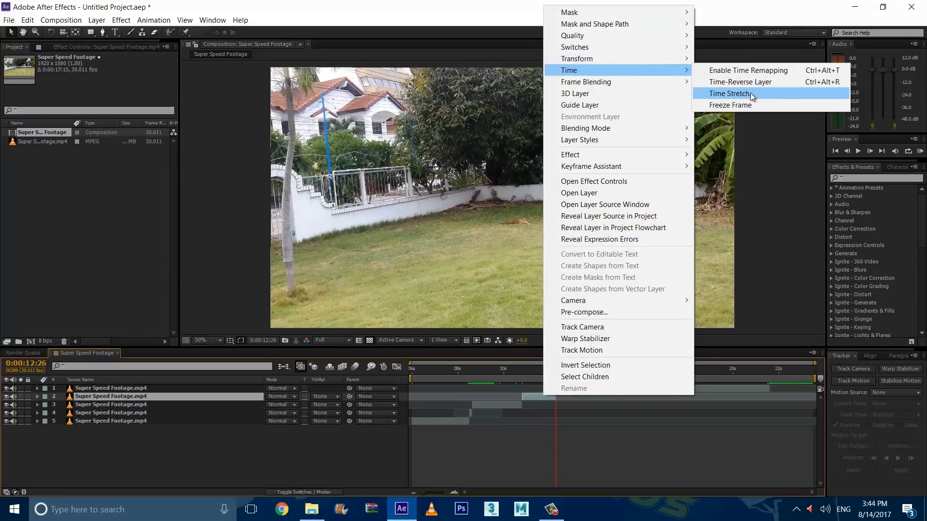
left_click(746, 95)
key("Return")
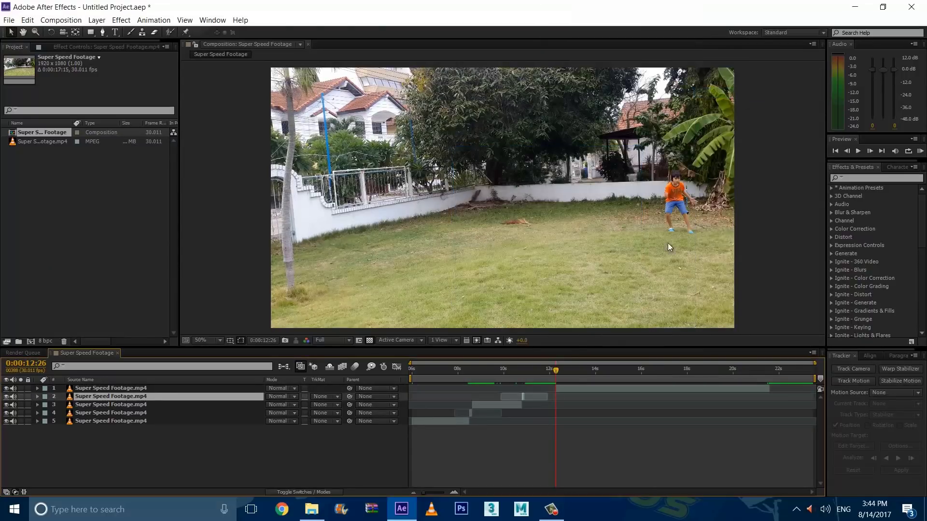
Step: Trim the later piece to the current time, close the gap, and split it
left_click(581, 395)
key("alt+bracketleft")
left_click_drag(555, 371, 547, 372)
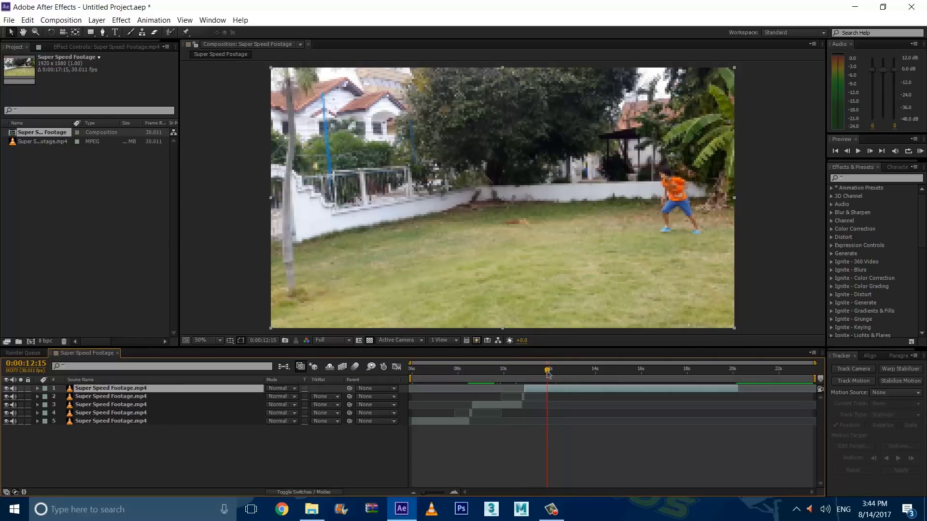
left_click(28, 19)
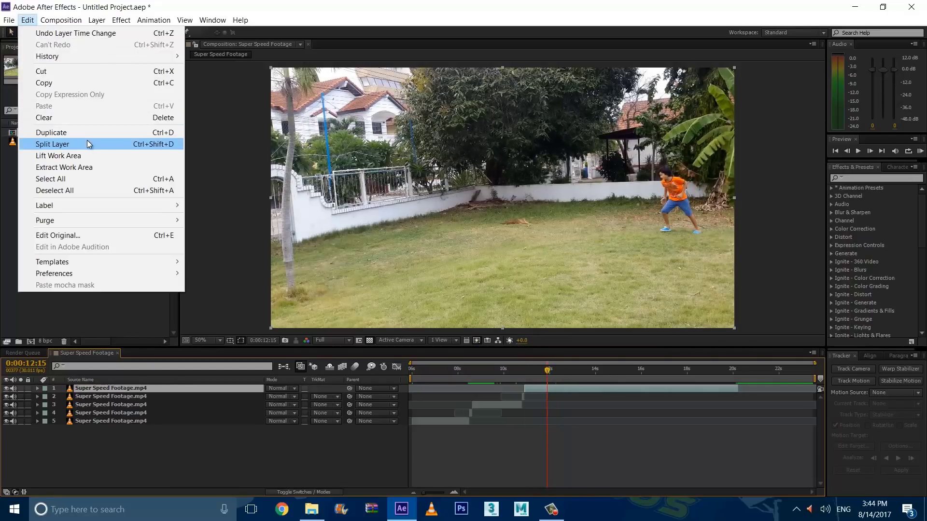
left_click(87, 139)
Step: Split at the run's end near 14 seconds, time-stretch it, and slide the next piece left
left_click_drag(548, 371, 609, 372)
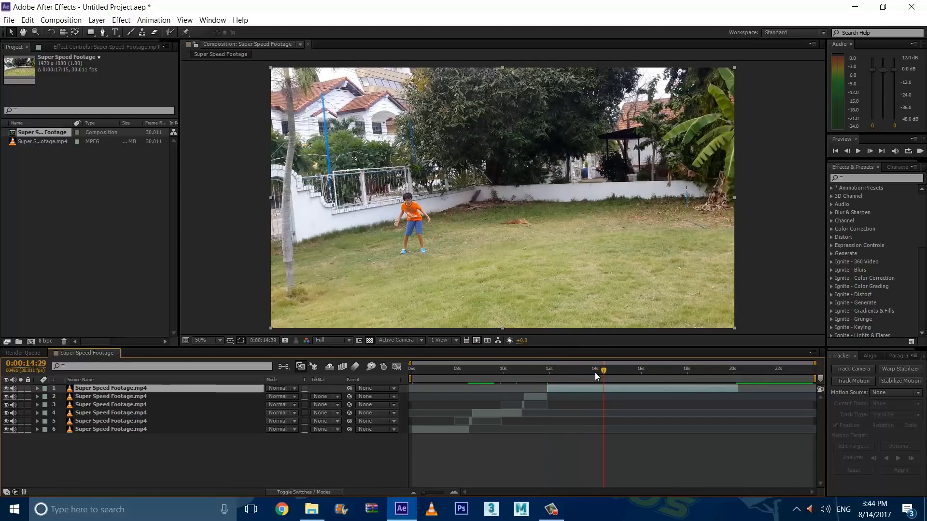
left_click_drag(609, 372, 592, 374)
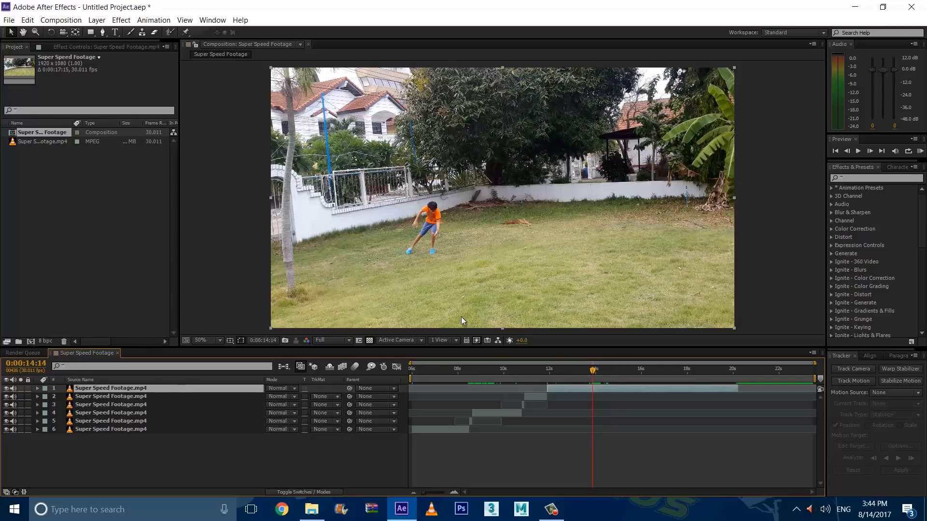
left_click(28, 20)
left_click(87, 150)
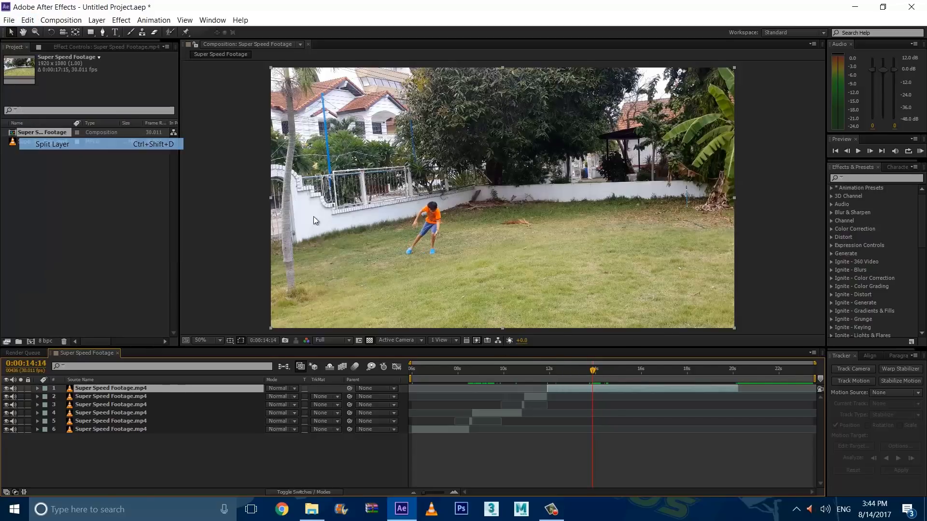
right_click(579, 396)
mouse_move(604, 71)
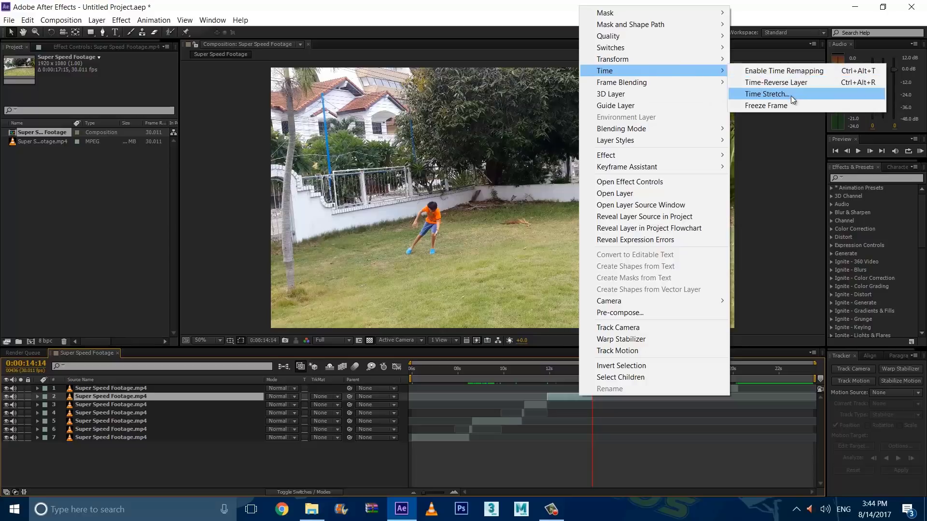
left_click(790, 96)
key("Return")
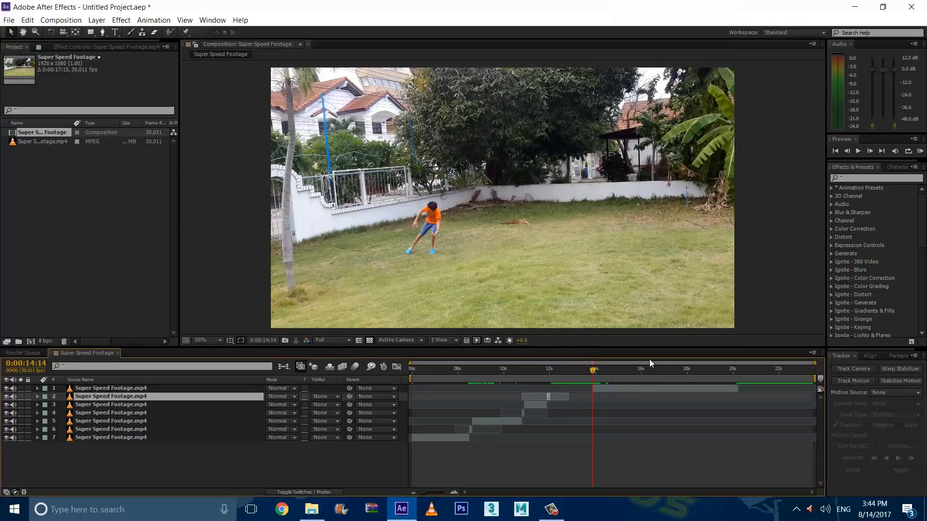
mouse_move(632, 390)
left_mouse_down()
mouse_move(576, 385)
mouse_move(587, 373)
left_mouse_up()
Step: Split the layer at the third run's start and end
left_click(596, 372)
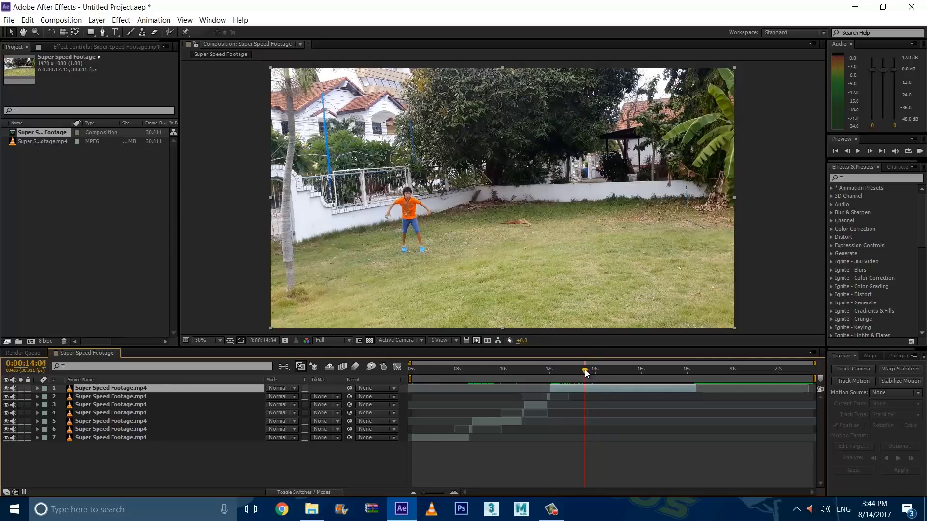
left_click(28, 19)
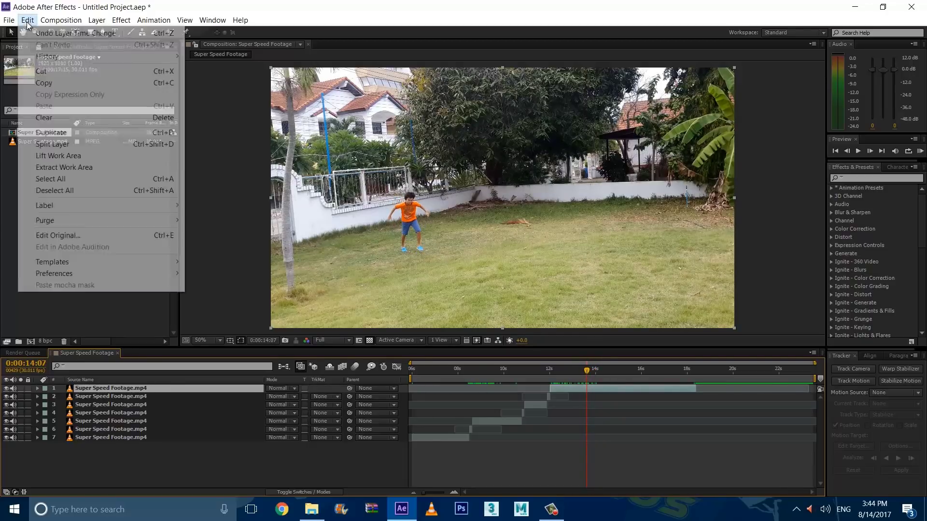
left_click(44, 145)
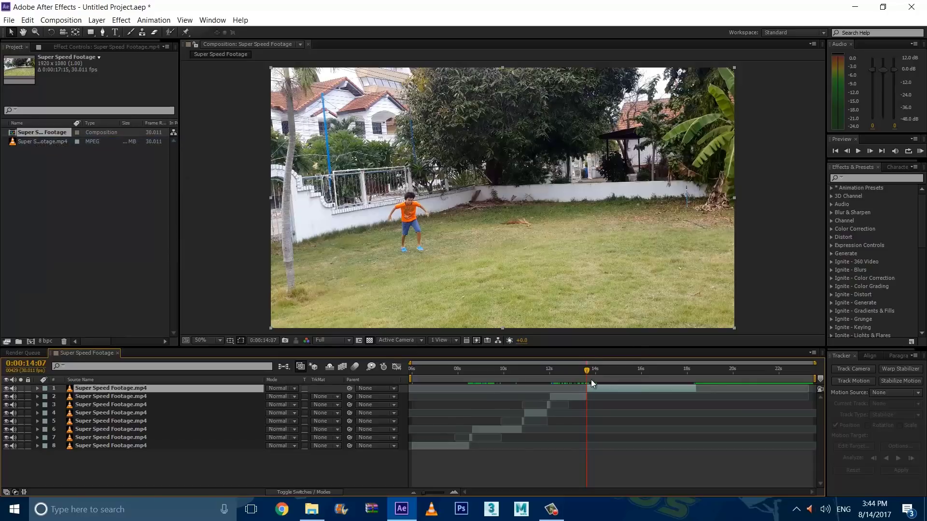
left_click_drag(588, 372, 642, 371)
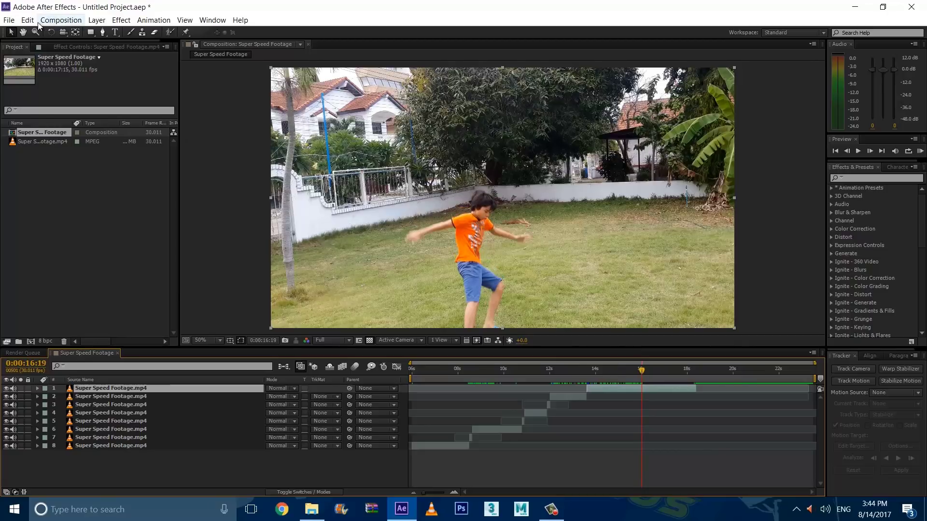
left_click(29, 21)
left_click(52, 145)
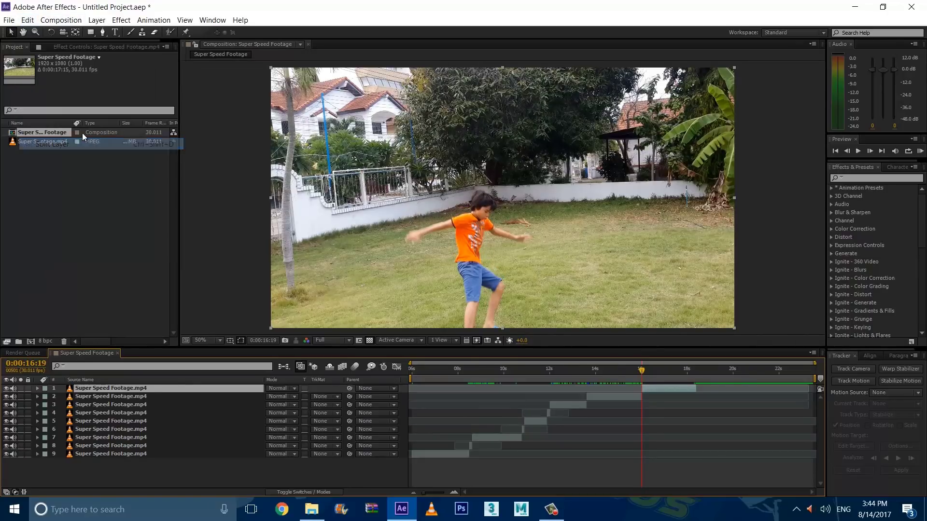
Step: Time-stretch the third run and move the following piece to meet it
right_click(621, 400)
mouse_move(647, 76)
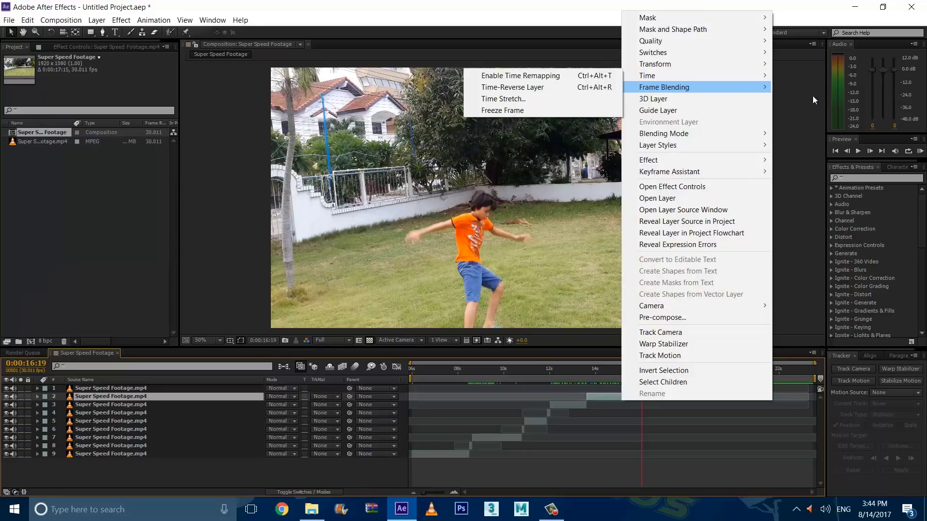
left_click(594, 97)
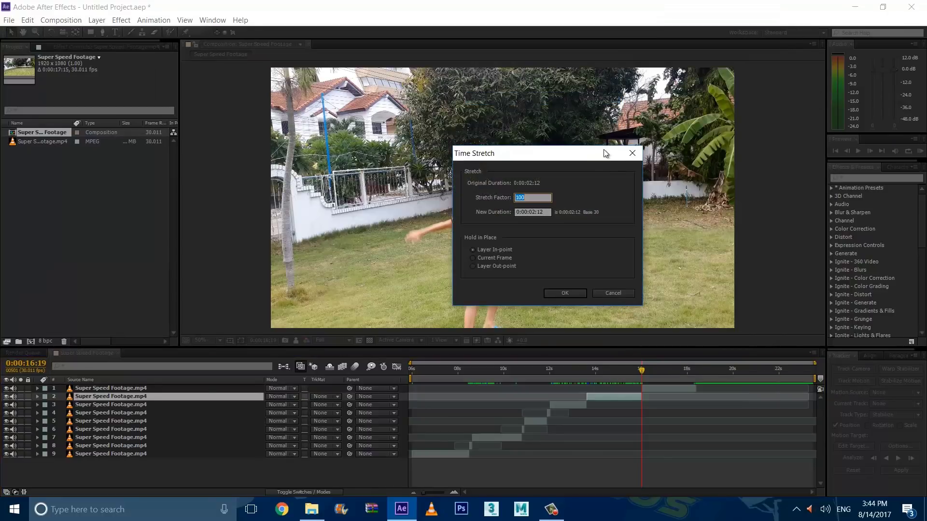
left_click(579, 292)
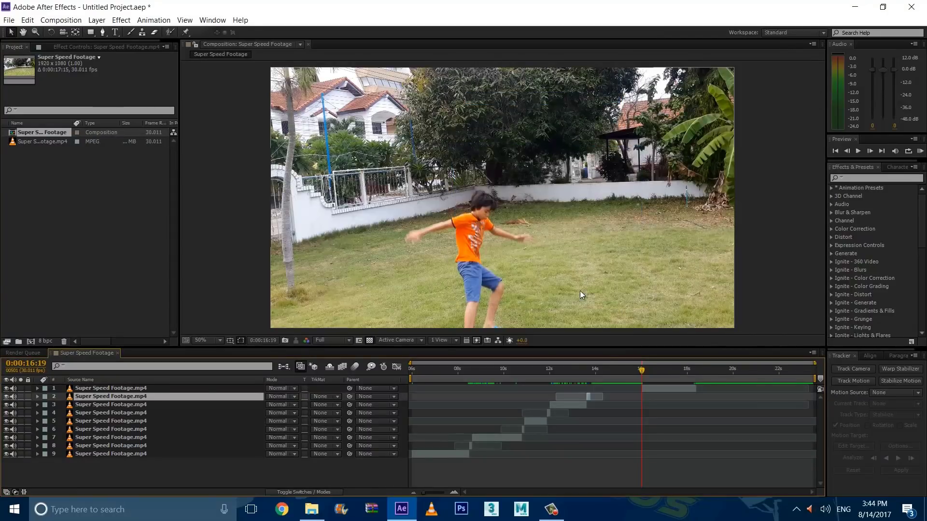
left_click_drag(658, 391, 612, 390)
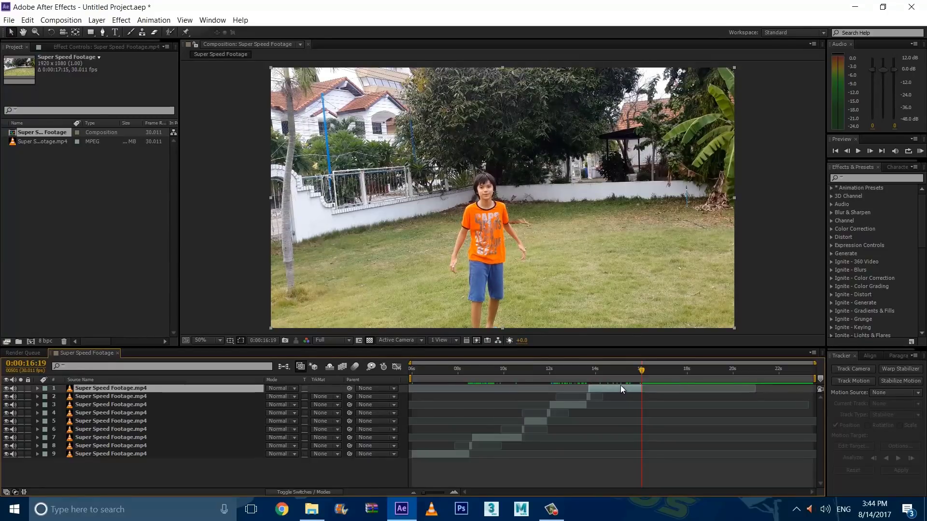
left_click_drag(621, 389, 626, 389)
Step: Trim the composition to the work area and preview the first sped-up run
left_click(644, 373)
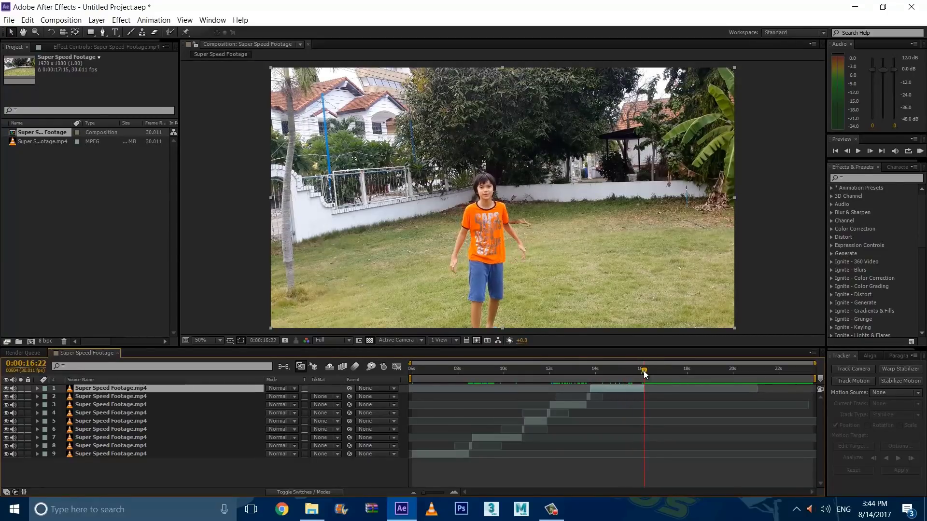
right_click(637, 380)
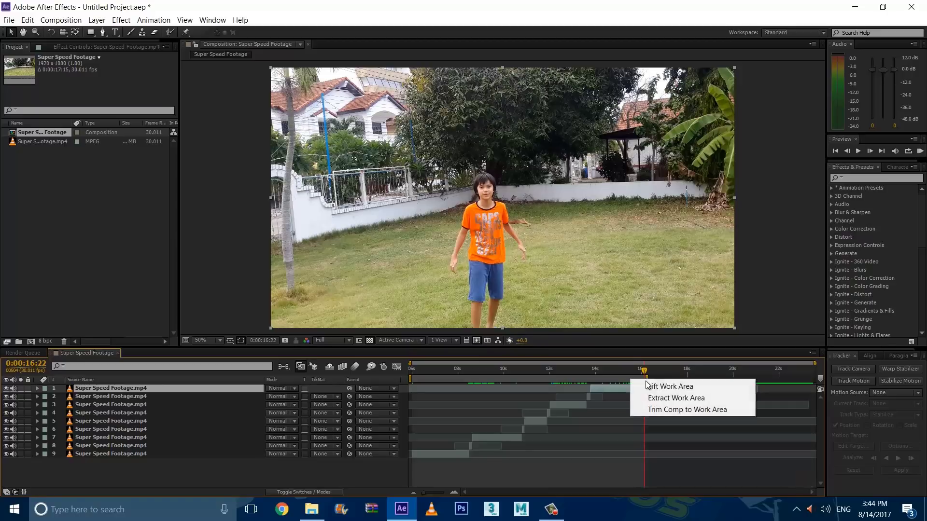
left_click(673, 412)
left_click(507, 373)
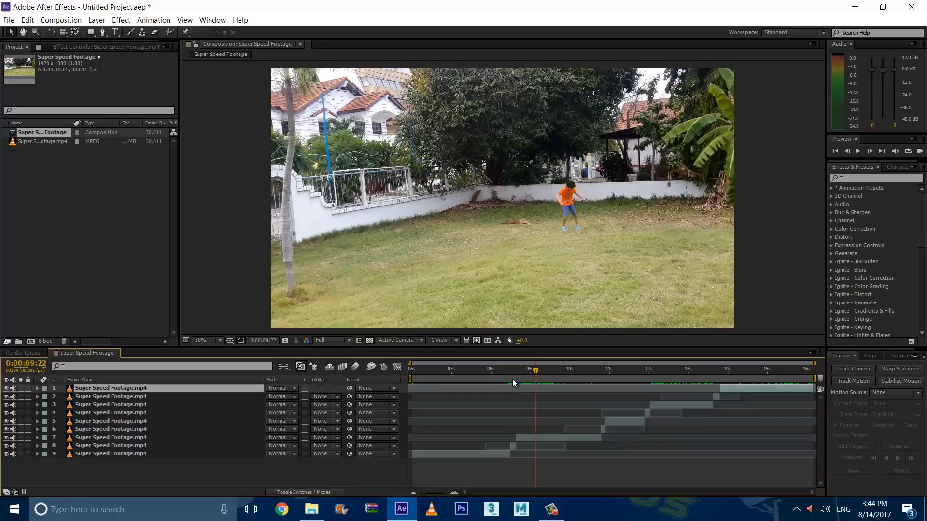
left_click_drag(506, 376, 547, 373)
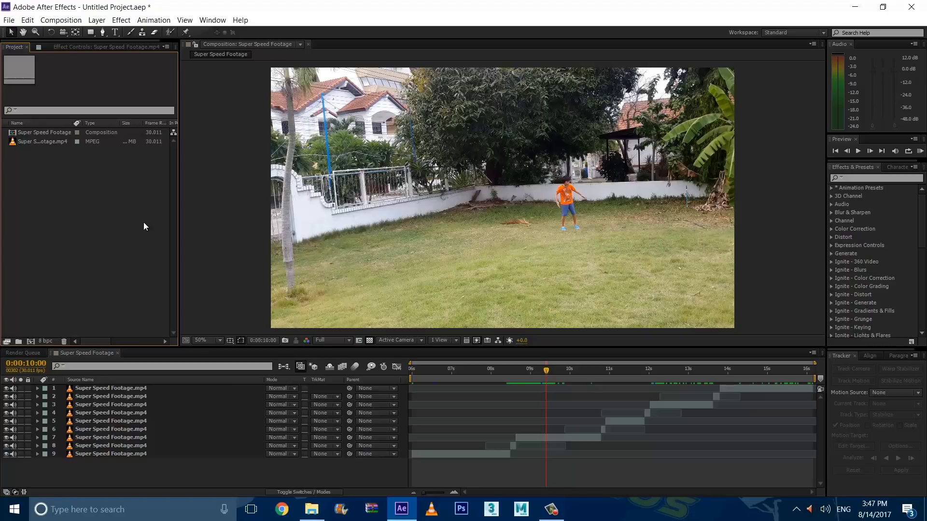
Step: Apply CC Force Motion Blur to layer 8 with 143 motion blur samples
left_click(865, 177)
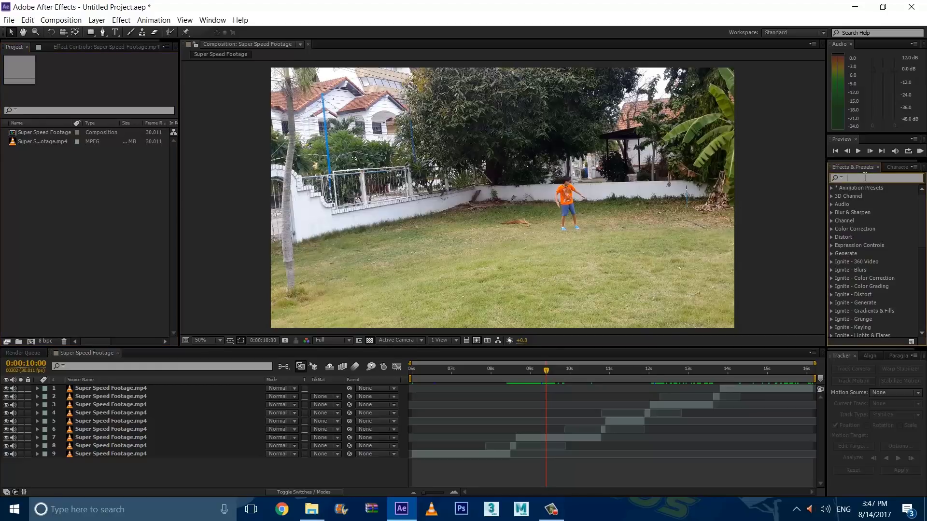
type("force")
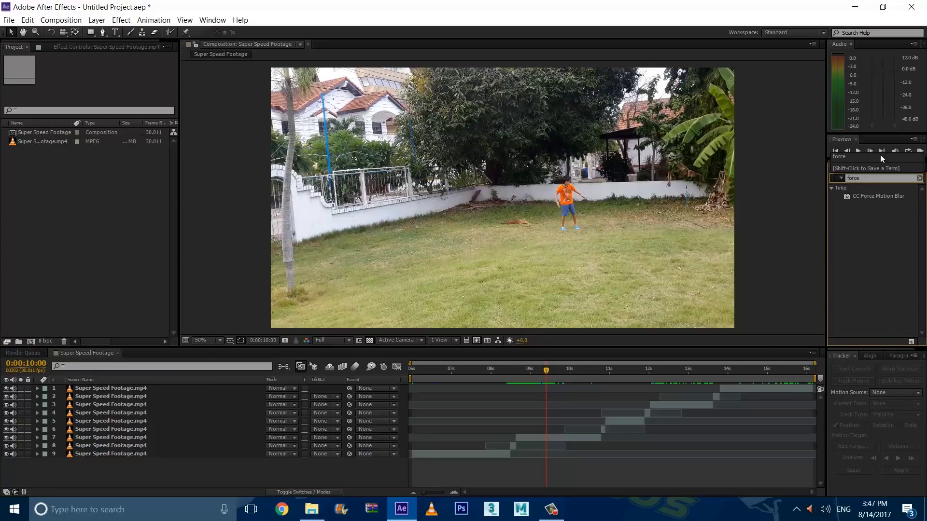
left_click(621, 437)
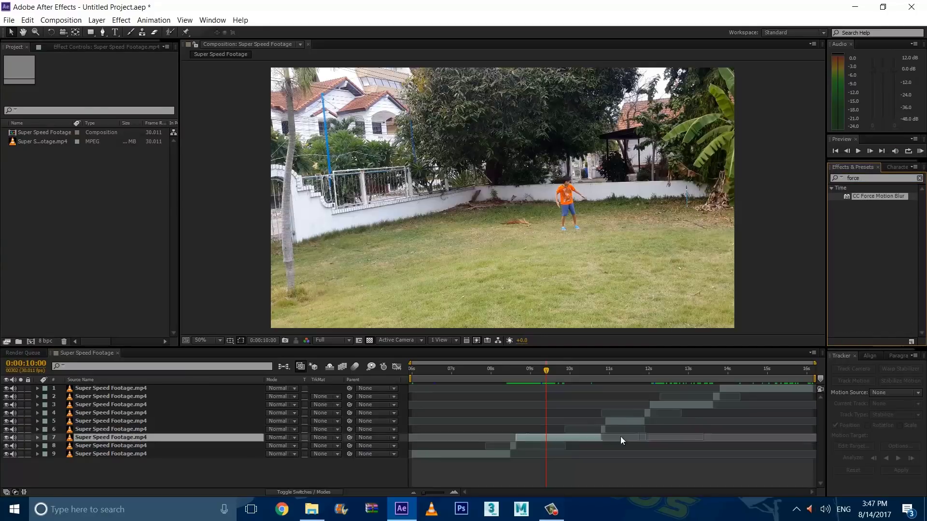
left_click(515, 445)
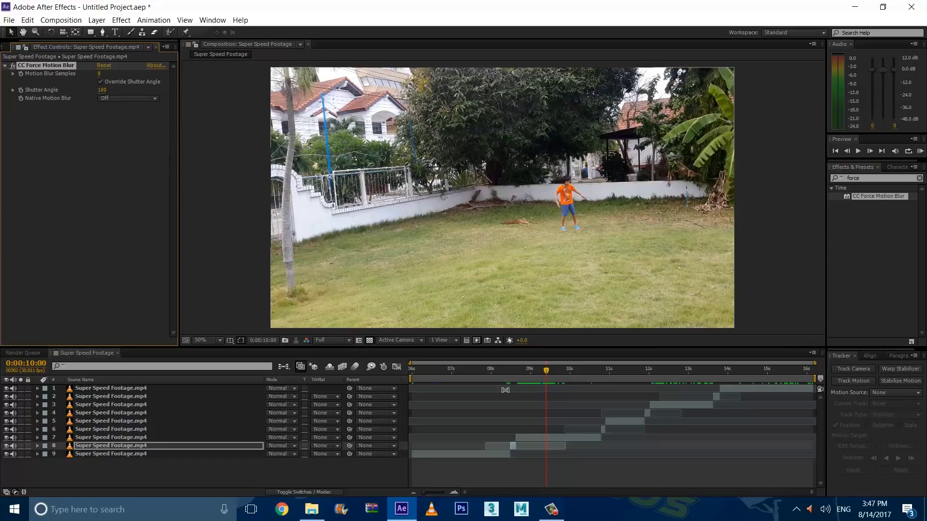
left_click_drag(546, 372, 513, 373)
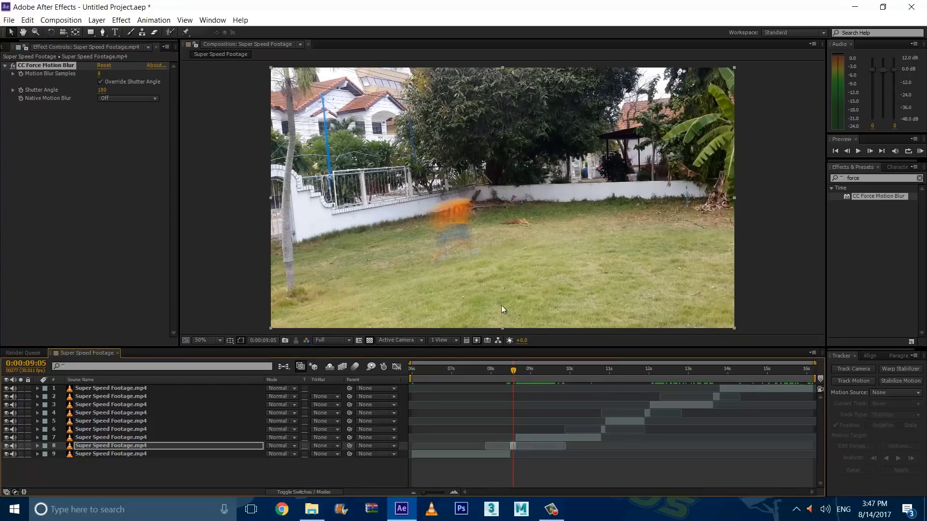
left_click_drag(102, 76, 142, 76)
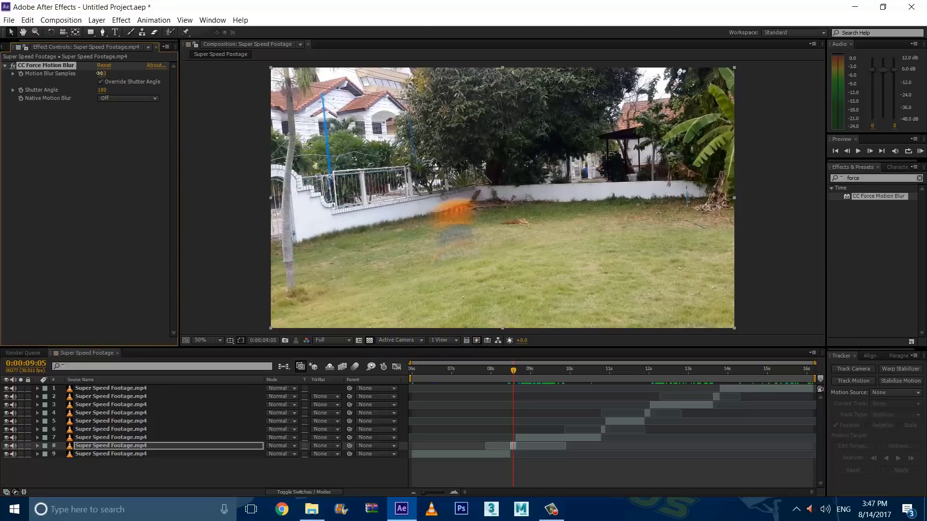
mouse_move(113, 75)
left_mouse_down()
mouse_move(92, 75)
mouse_move(131, 76)
mouse_move(110, 73)
left_mouse_up()
Step: Apply CC Force Motion Blur to the sped-up clips on layers 6 and 4
left_click(603, 429)
left_click(603, 370)
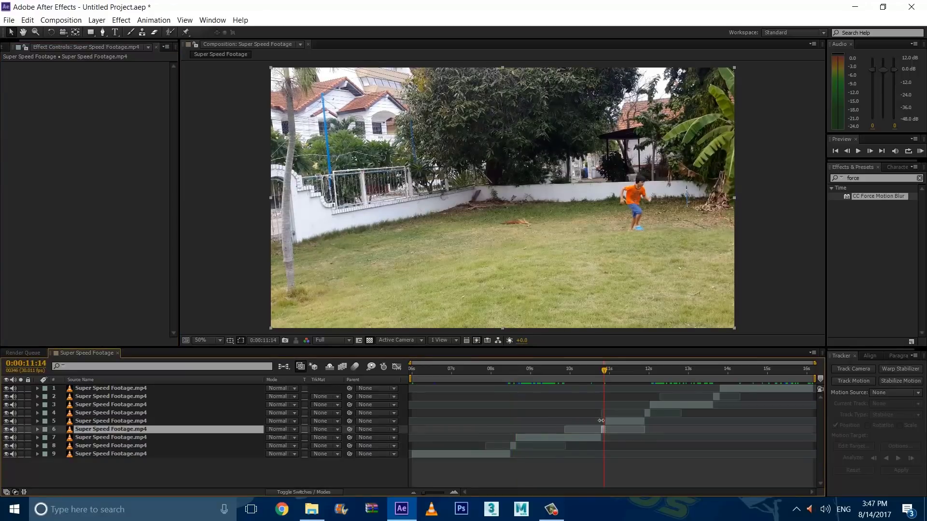
double_click(877, 196)
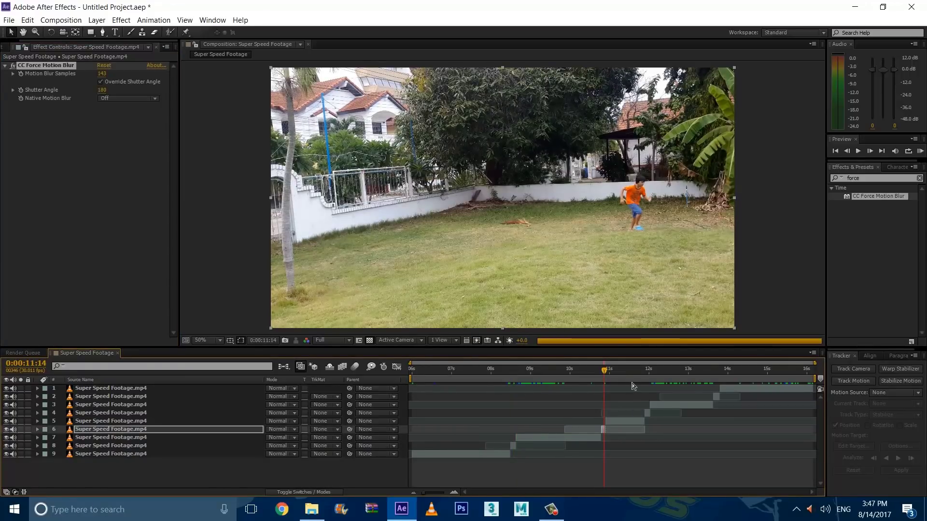
left_click(646, 371)
left_click(647, 371)
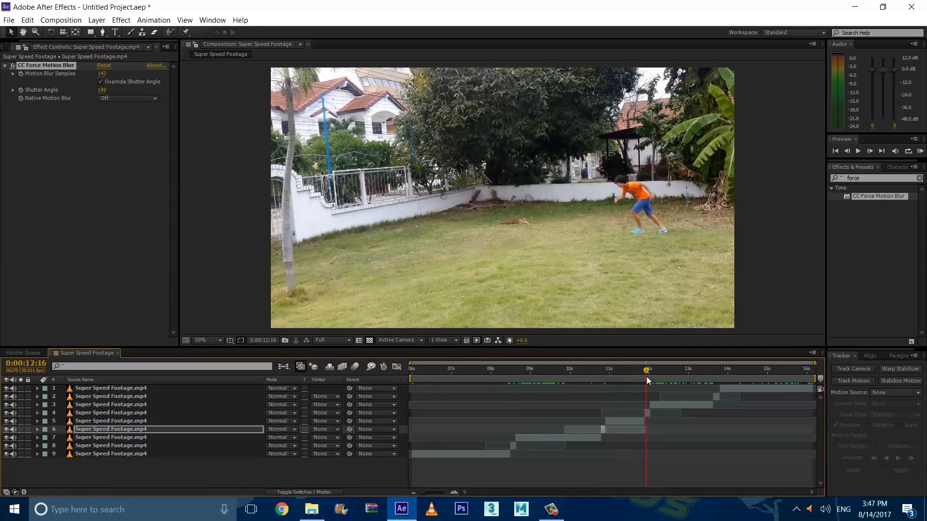
left_click(649, 413)
double_click(878, 197)
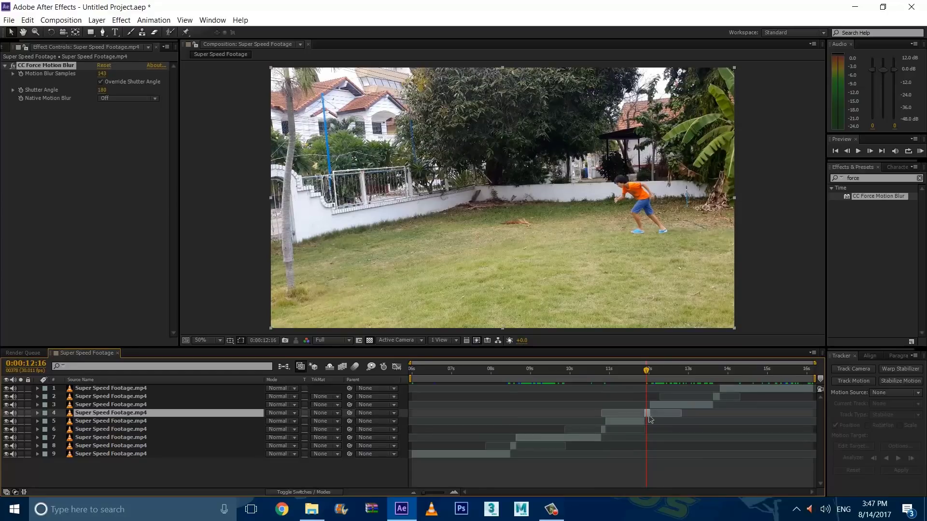
left_click(711, 370)
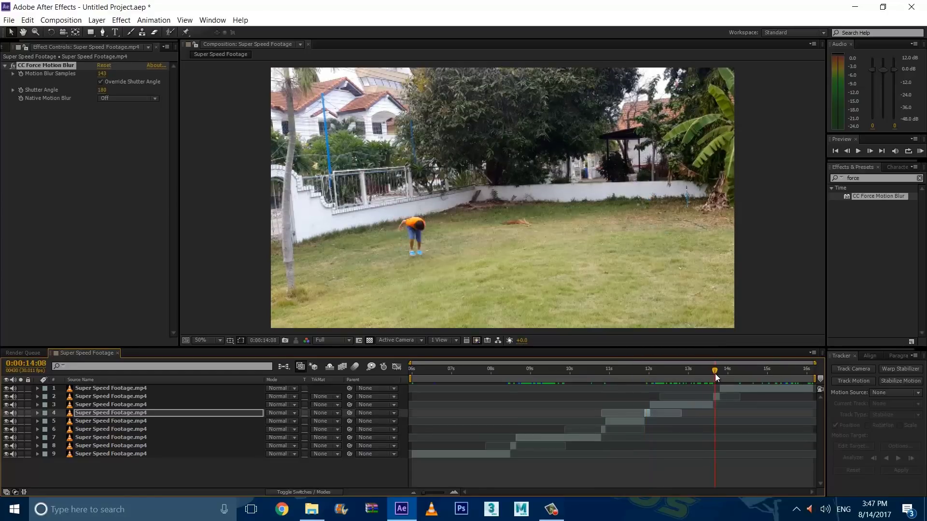
Step: Apply CC Force Motion Blur to layer 2, then import woosh 1–4.wav
left_click(715, 400)
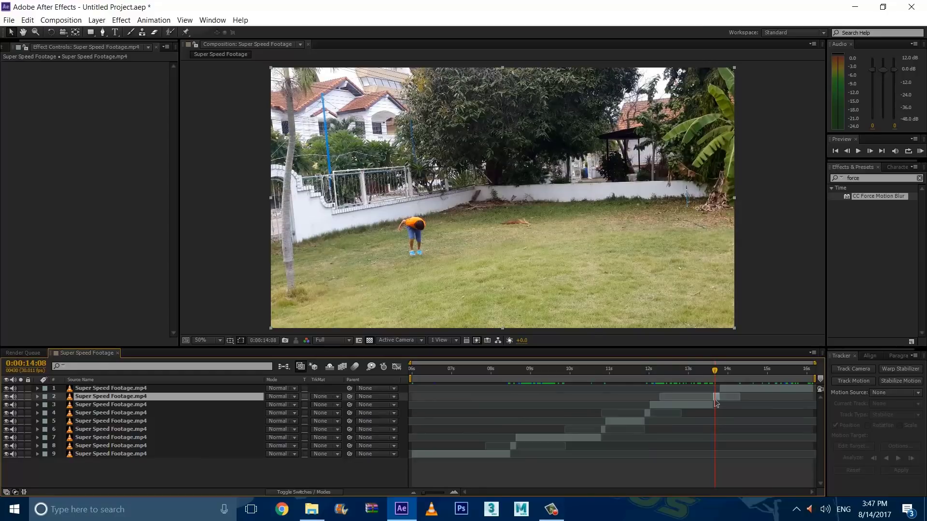
double_click(878, 196)
left_click_drag(716, 371, 508, 371)
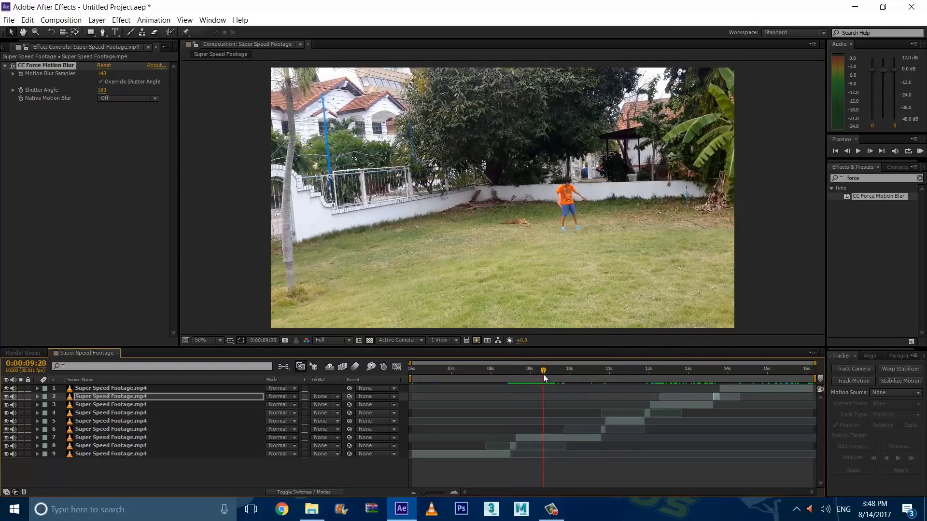
left_click_drag(542, 371, 509, 371)
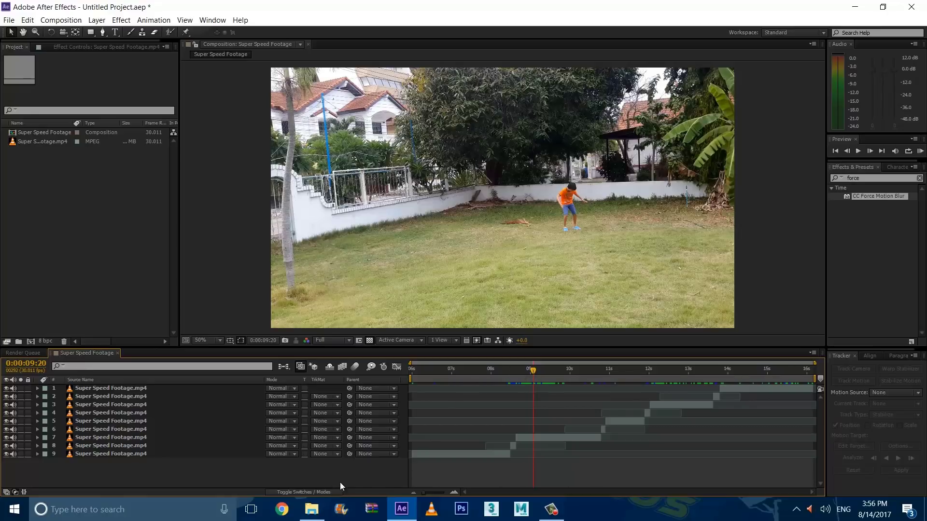
left_click(312, 509)
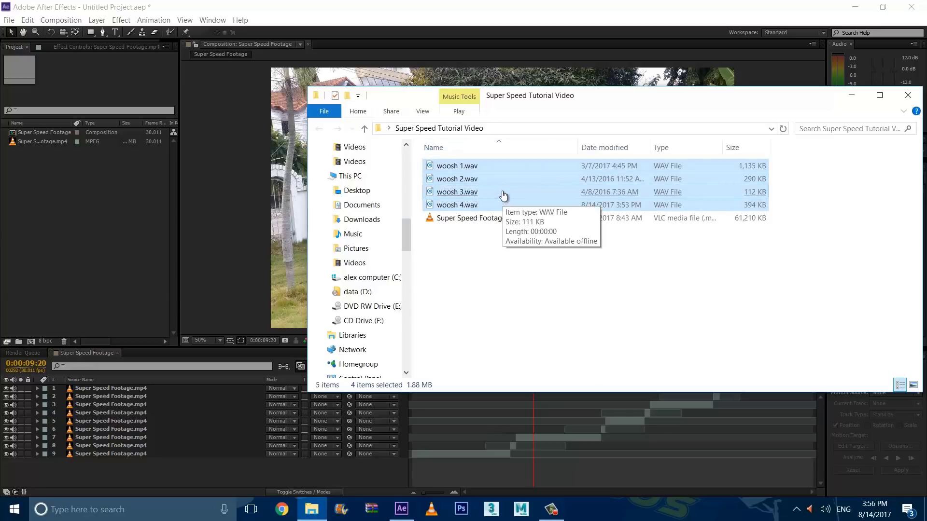
left_click_drag(457, 191, 62, 194)
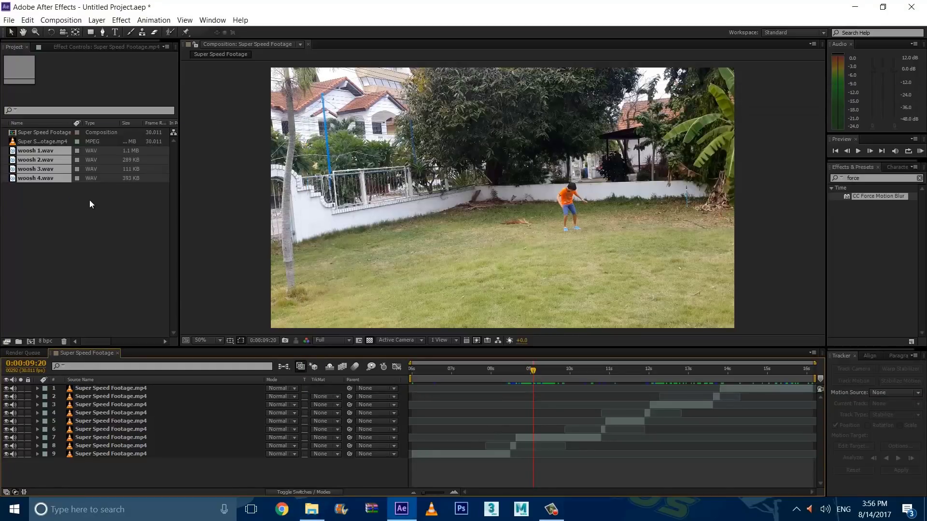
Step: Add woosh 2.wav and woosh 4.wav layers and time-stretch the woosh 2 layer
left_click_drag(36, 159, 507, 433)
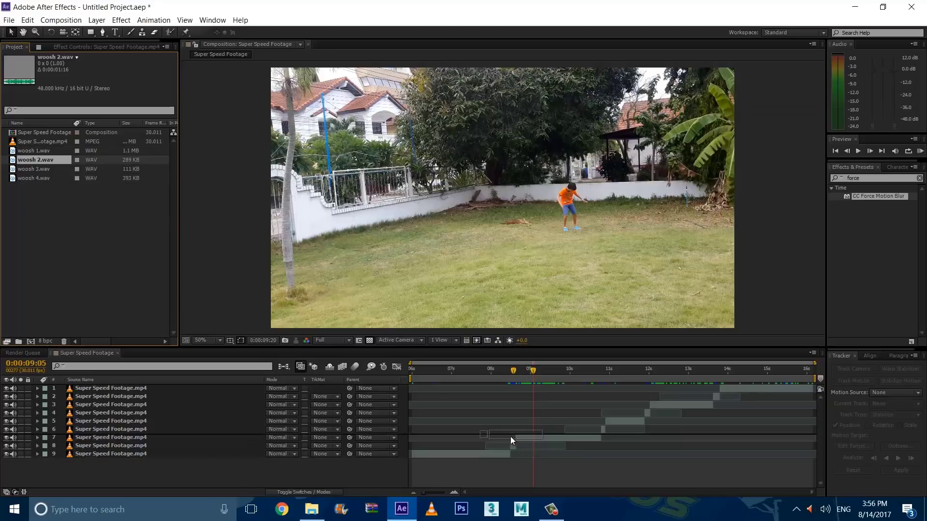
left_click_drag(35, 175, 508, 432)
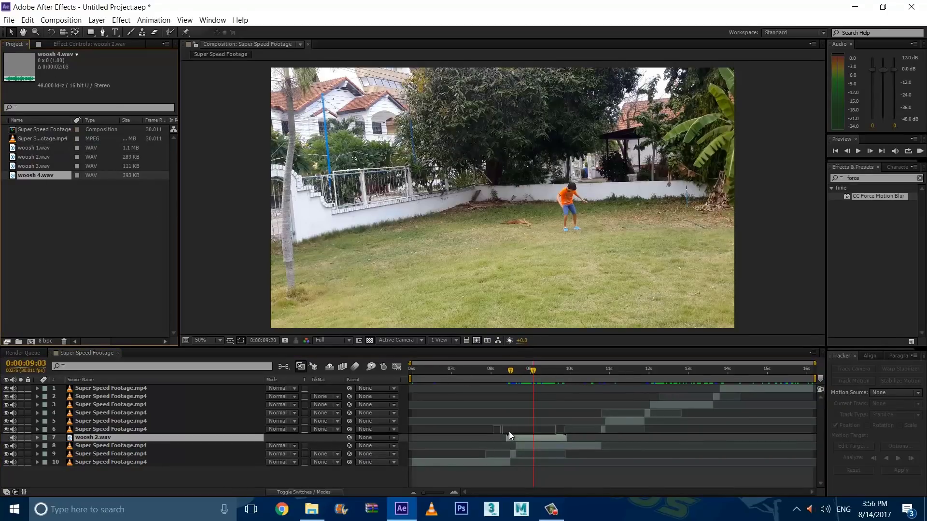
right_click(552, 446)
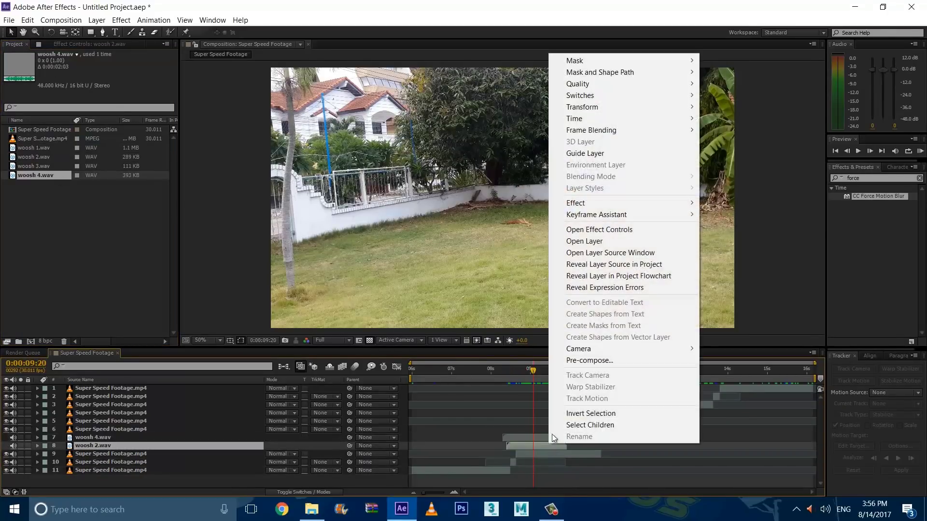
left_click(755, 143)
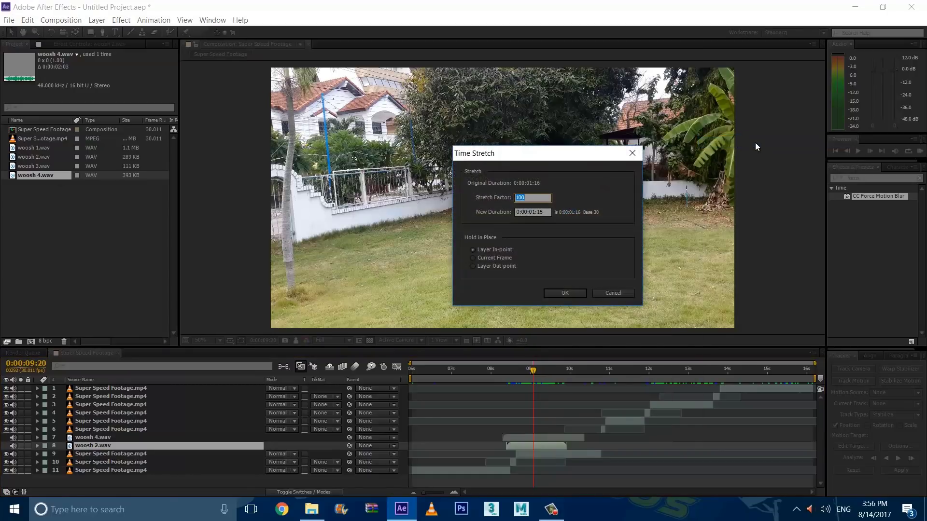
key("Return")
left_click(563, 438)
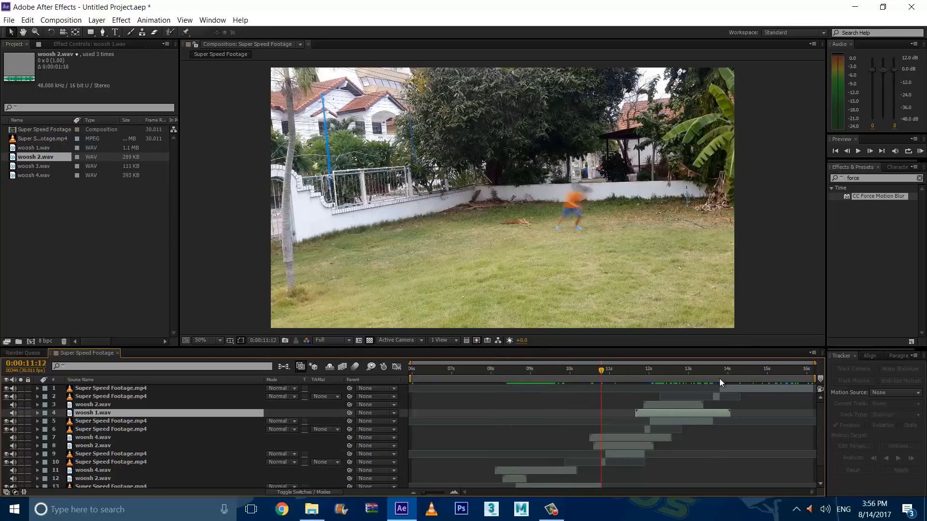
Step: Add woosh 2.wav and woosh 4.wav starting at 14:08
left_click(714, 371)
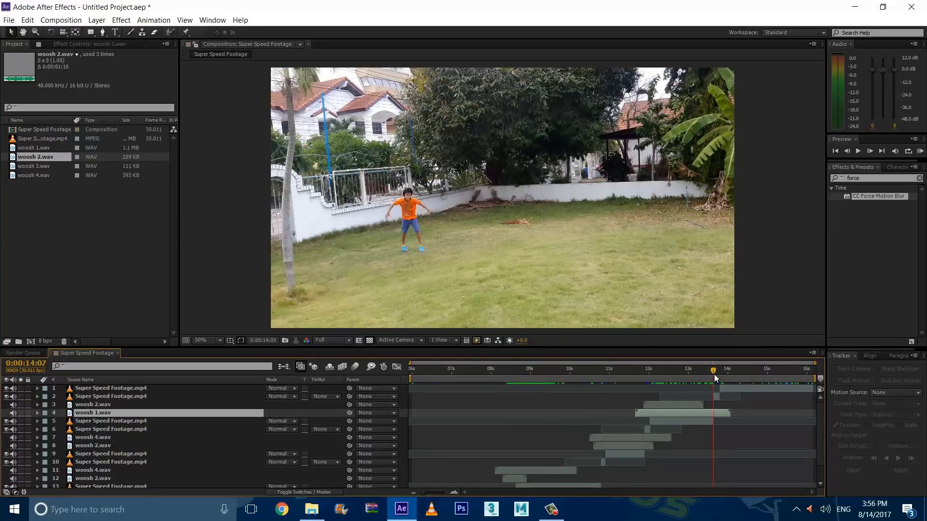
left_click_drag(35, 157, 710, 385)
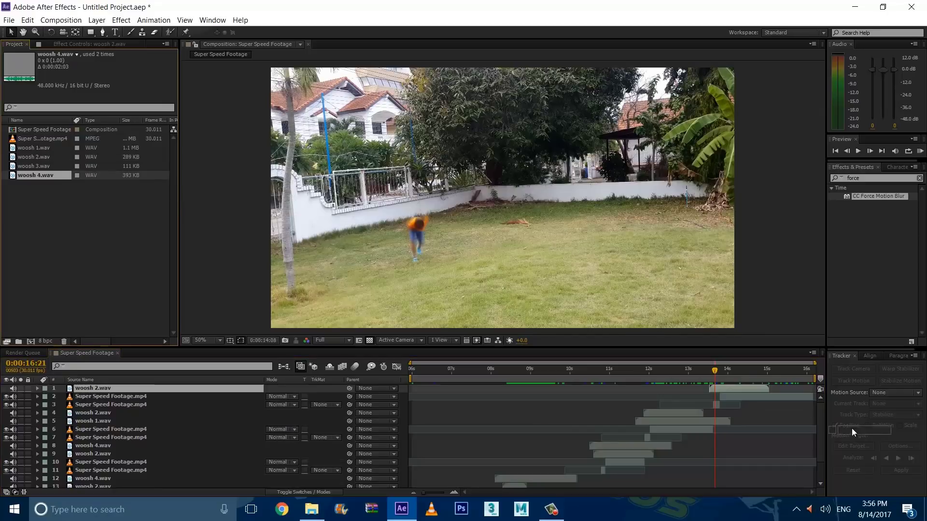
left_click_drag(34, 175, 713, 386)
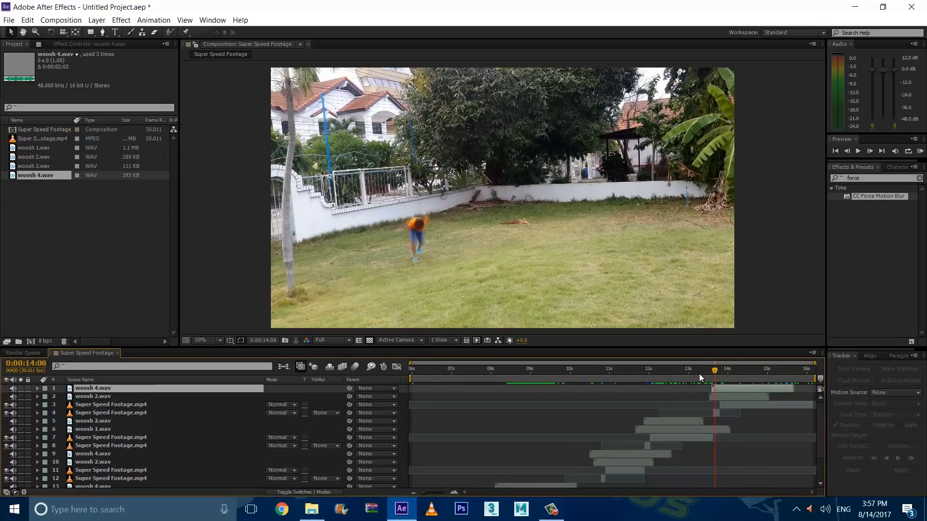